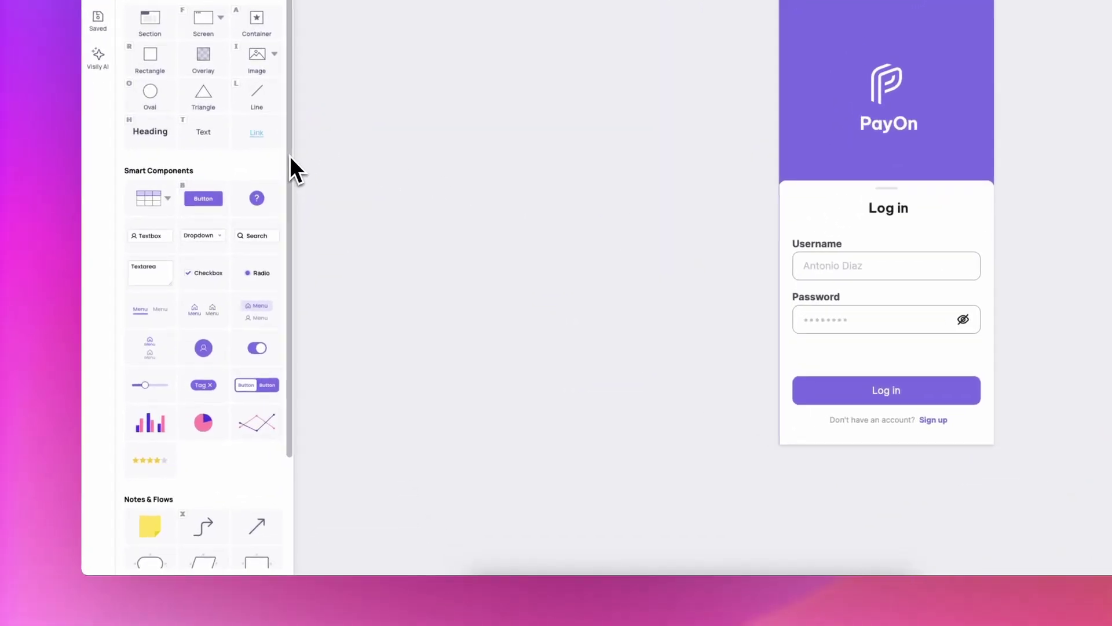
Place a Start/End flowchart shape before the Log in screen, label it "Launch screen" and colour it pink.
scroll(254, 293, "down", 3)
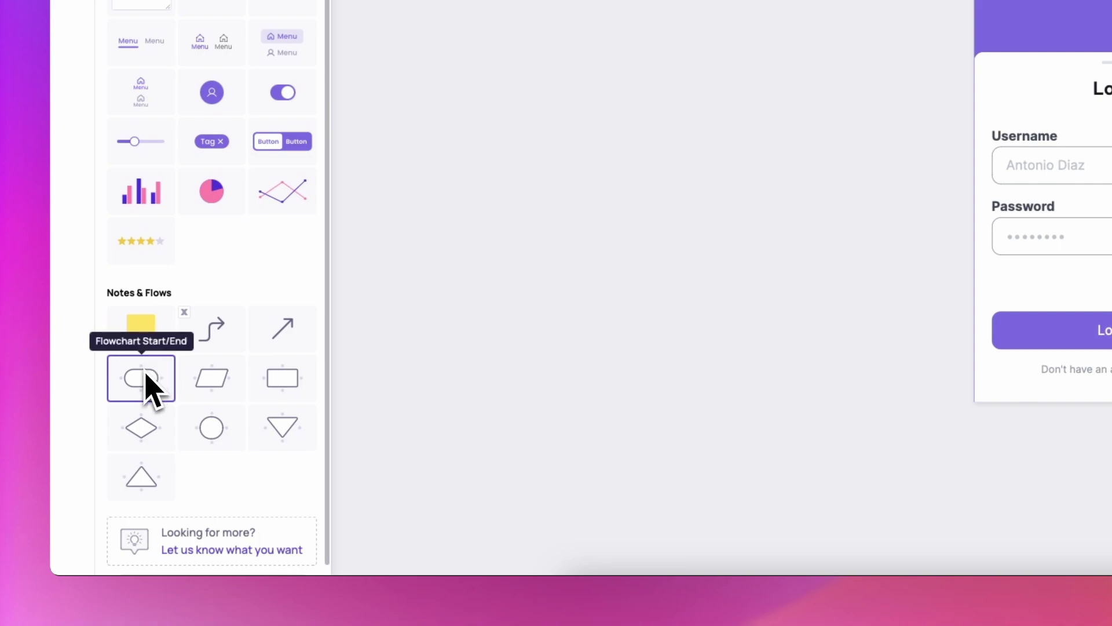
left_click_drag(145, 377, 570, 71)
type("Launch screen")
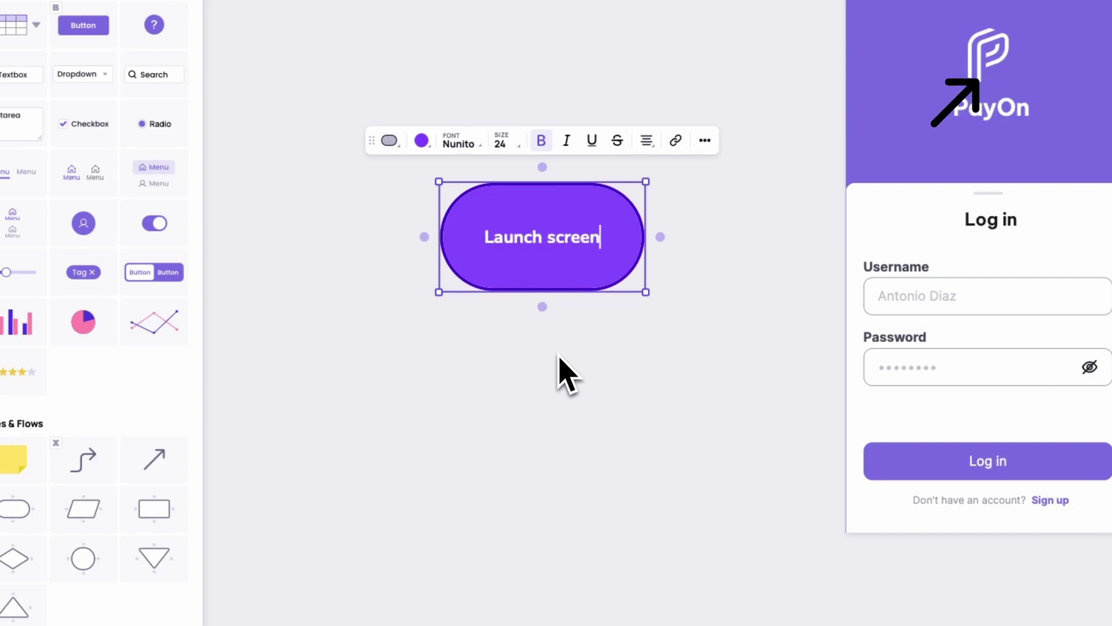
left_click(554, 339)
left_click(542, 288)
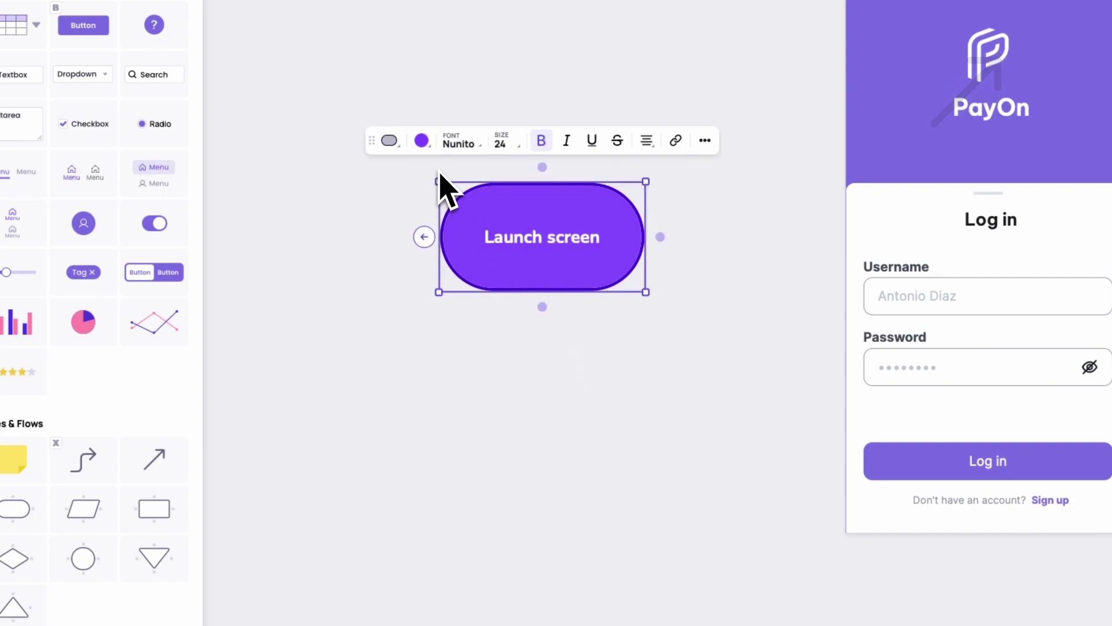
left_click(423, 142)
left_click(413, 175)
left_click(223, 507)
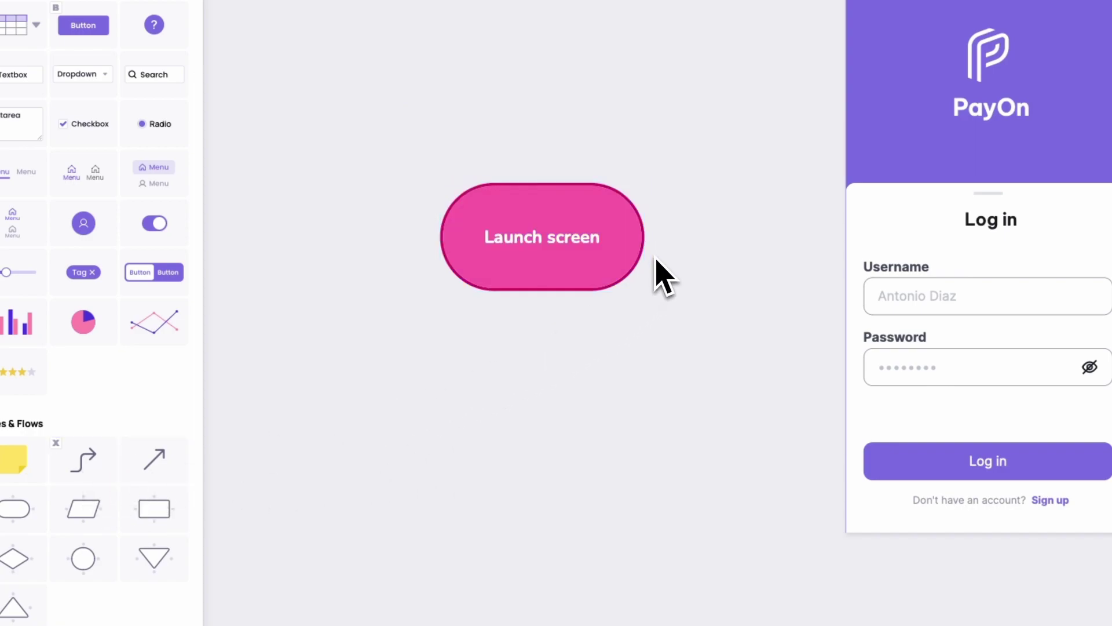
Connect the "Launch screen" shape to the Log in screen with an arrow.
mouse_move(646, 238)
left_click_drag(645, 238, 846, 356)
left_click(772, 406)
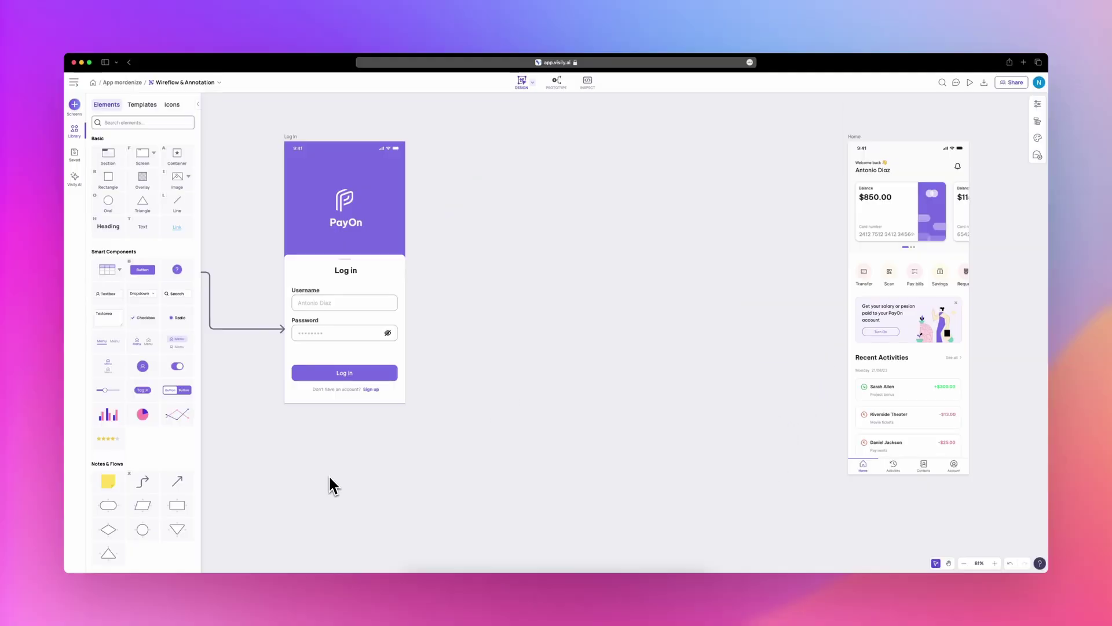
Add a yellow decision diamond about 312 x 200 between the Log in and Home screens, labelled "Registered user?".
left_click_drag(107, 529, 531, 253)
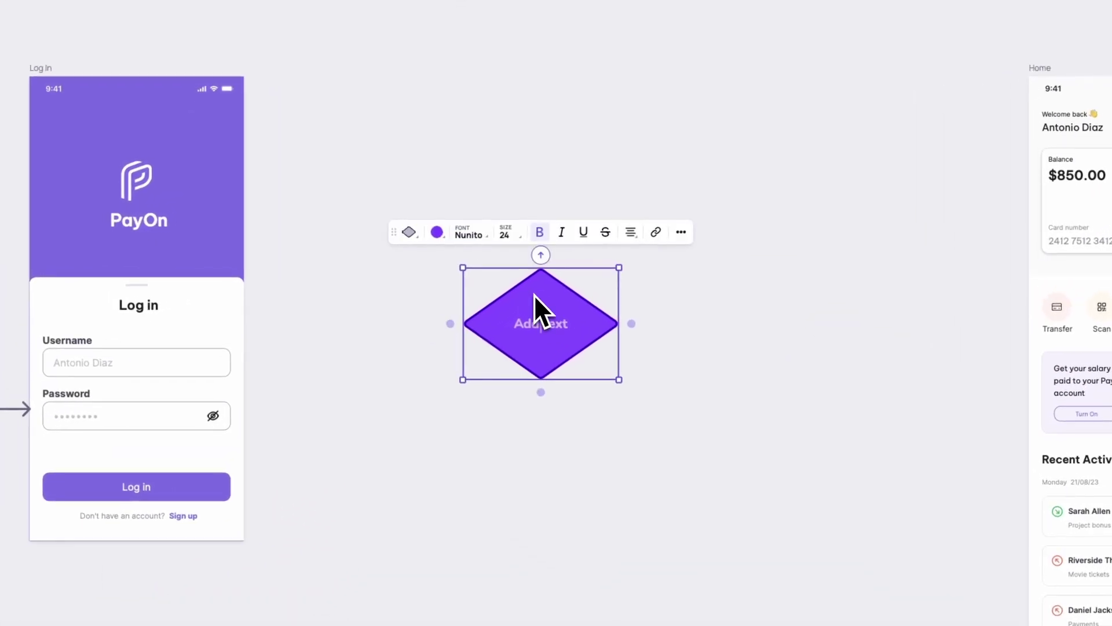
left_click_drag(617, 281, 627, 281)
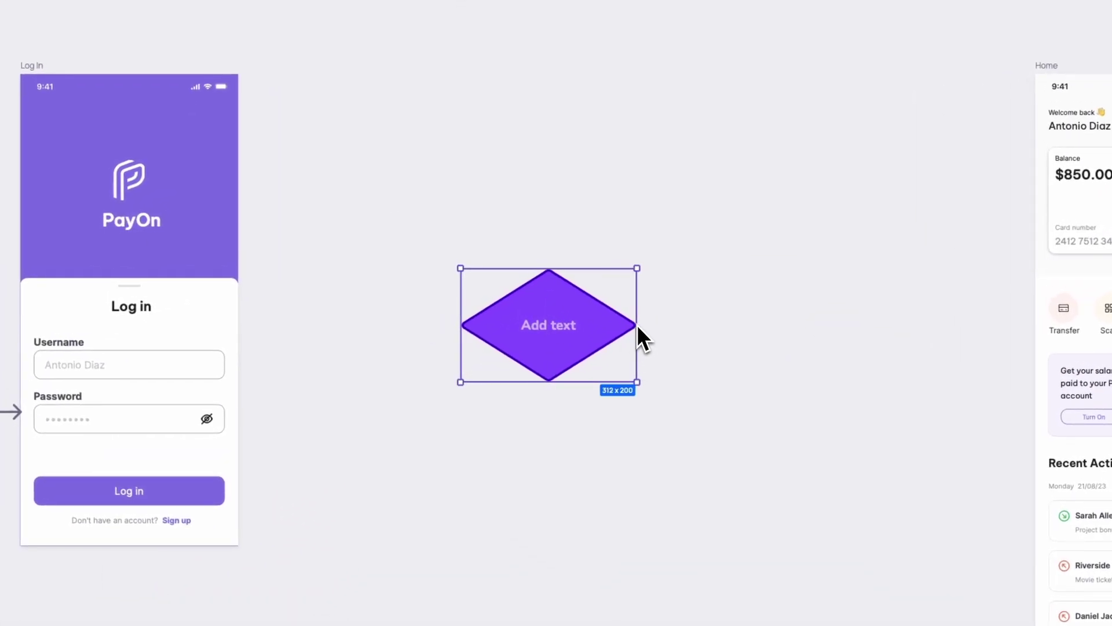
left_click_drag(638, 326, 638, 326)
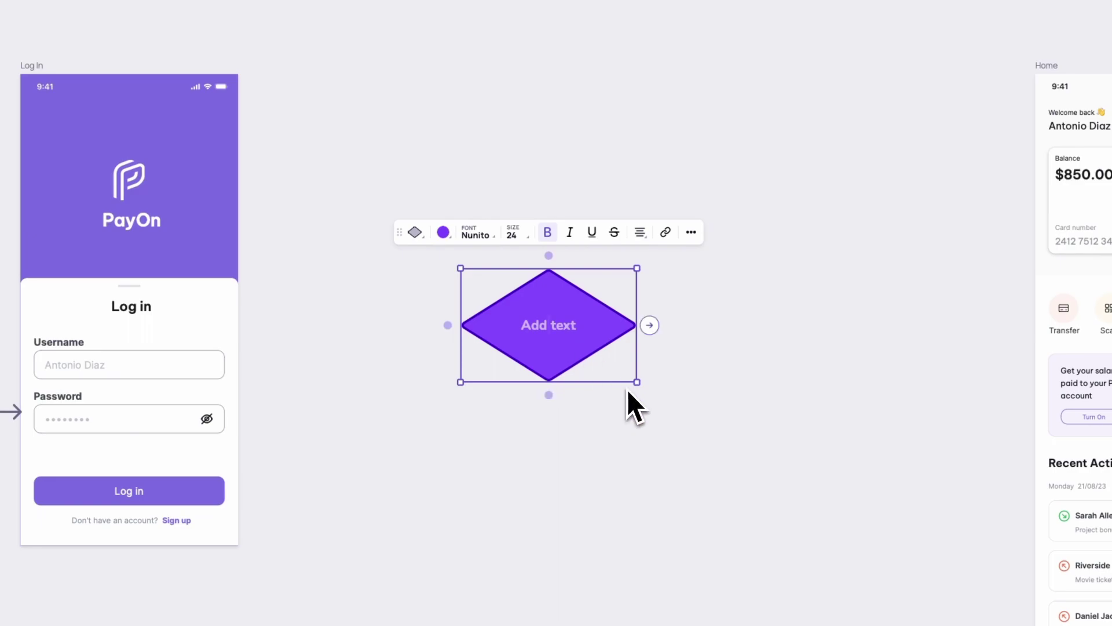
type("Registered us")
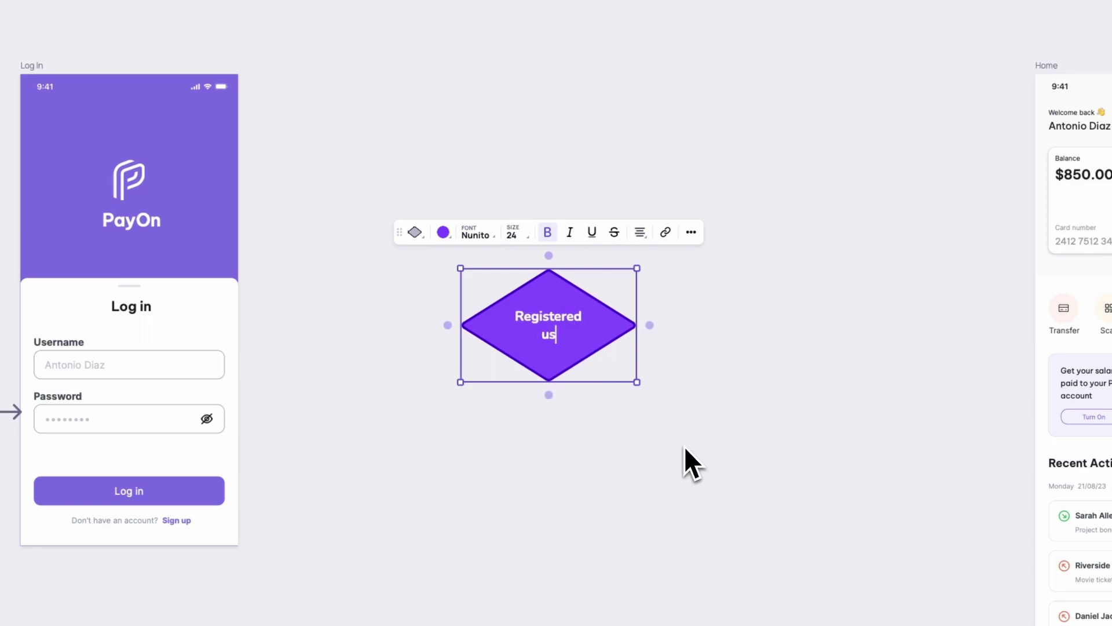
type("er?")
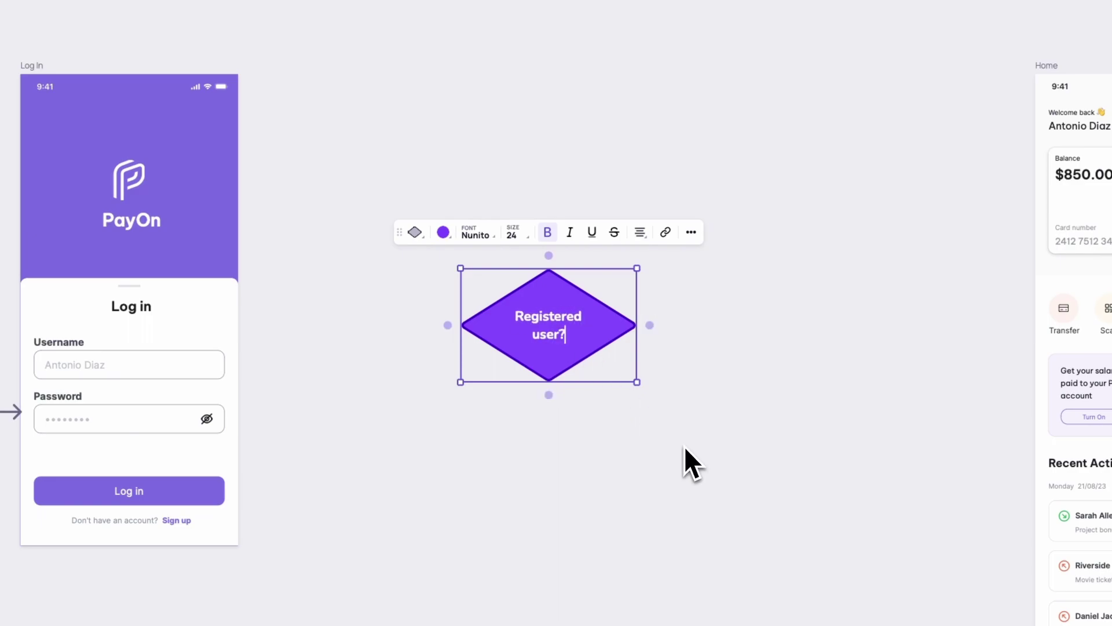
left_click(442, 232)
left_click(466, 287)
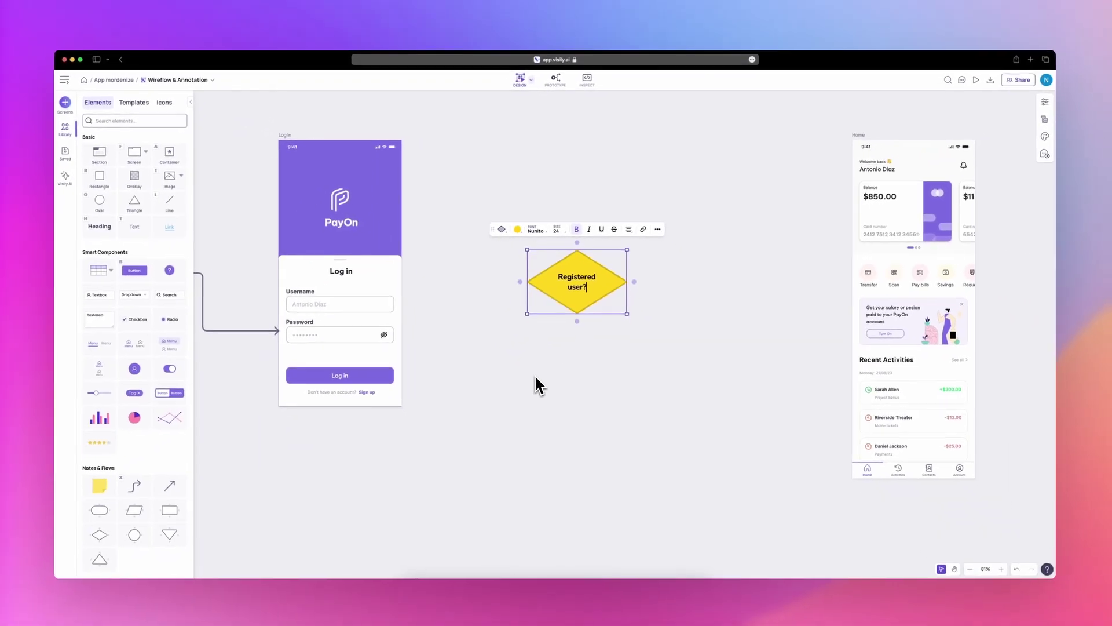
left_click(367, 494)
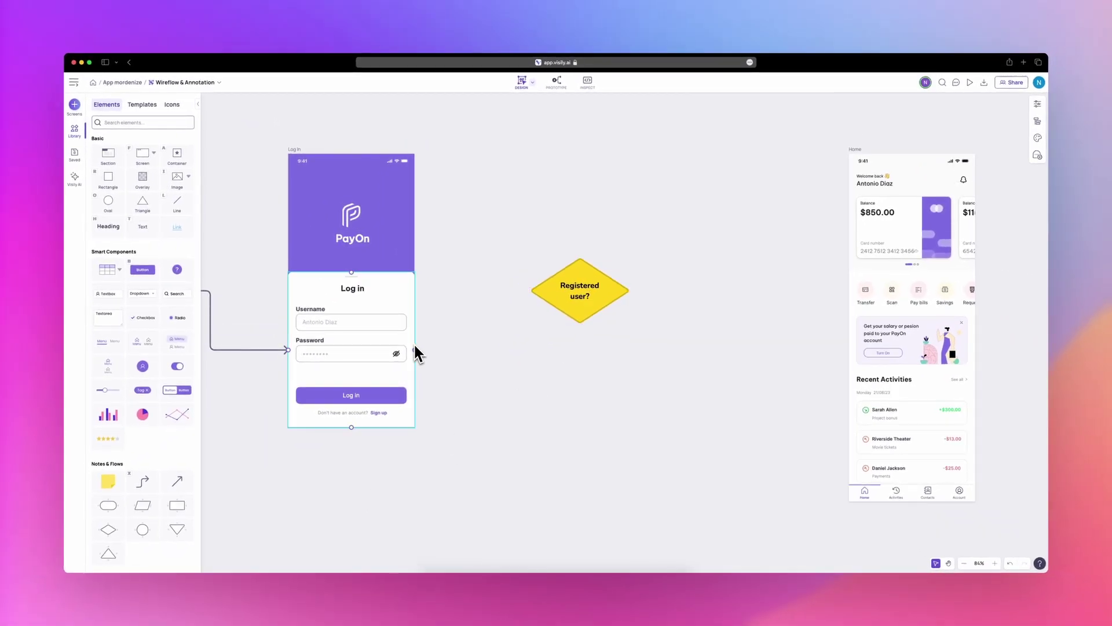
Connect the Log in screen to the "Registered user?" diamond with an arrow.
left_click(532, 293)
left_click(660, 327)
left_click_drag(660, 328, 585, 333)
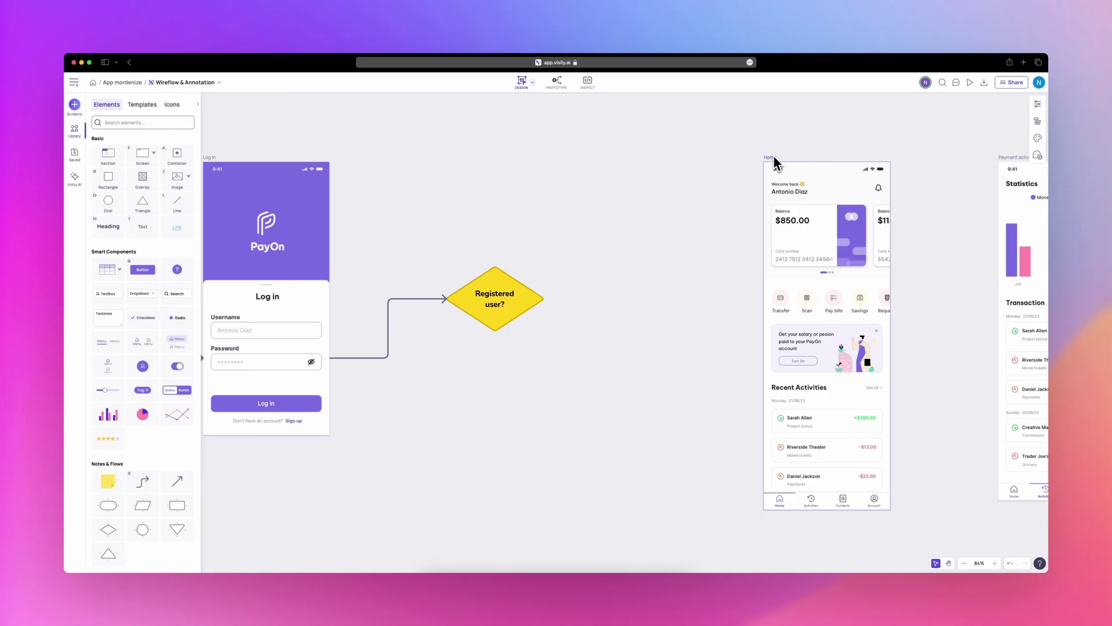
Move the Home screen closer to the "Registered user?" diamond and connect the diamond to it.
left_click_drag(774, 155, 682, 156)
left_click(552, 288)
left_click_drag(543, 299, 672, 339)
Label the connector from the diamond to the Home screen "Yes".
scroll(610, 351, "down", 1)
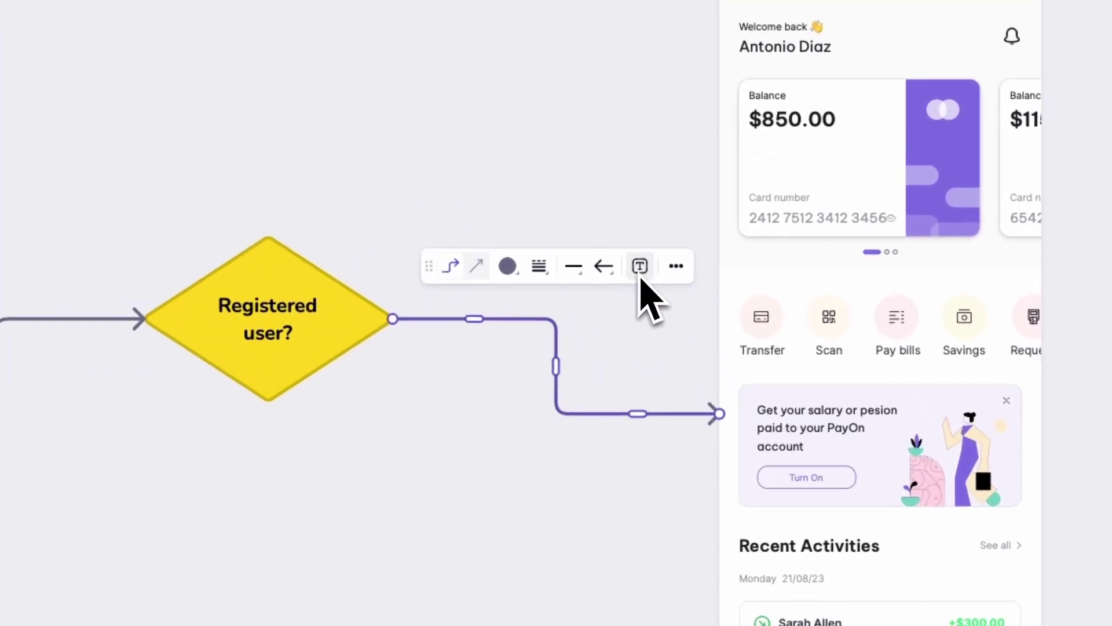
left_click(652, 258)
type("Yes")
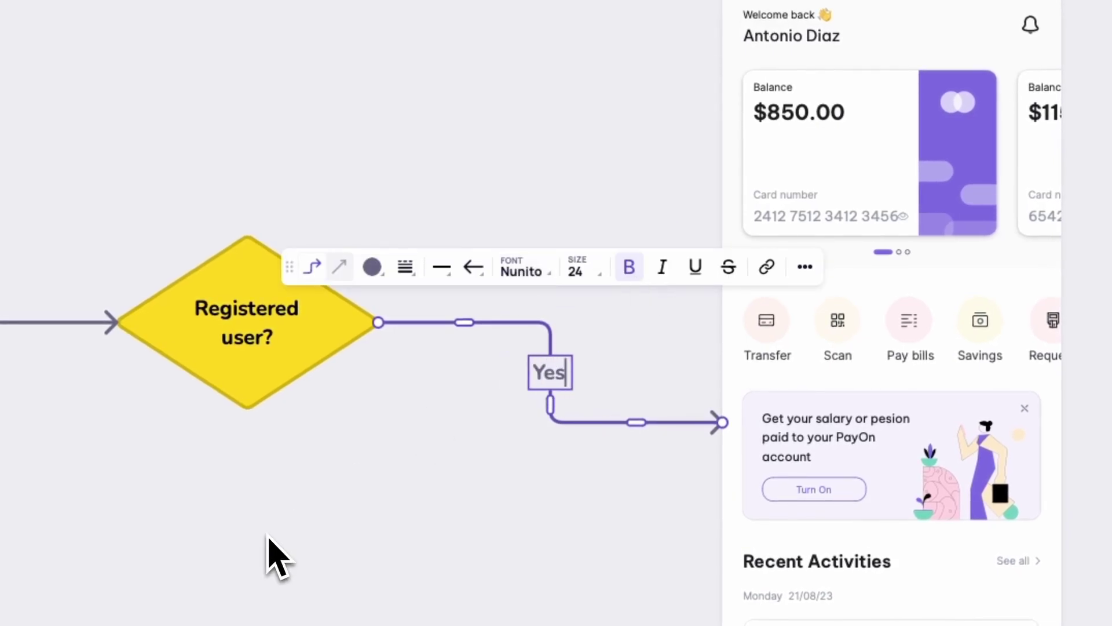
Add a connected shape below the "Registered user?" diamond and label it "Sign up".
left_click(255, 414)
left_click(248, 432)
type("Sign up")
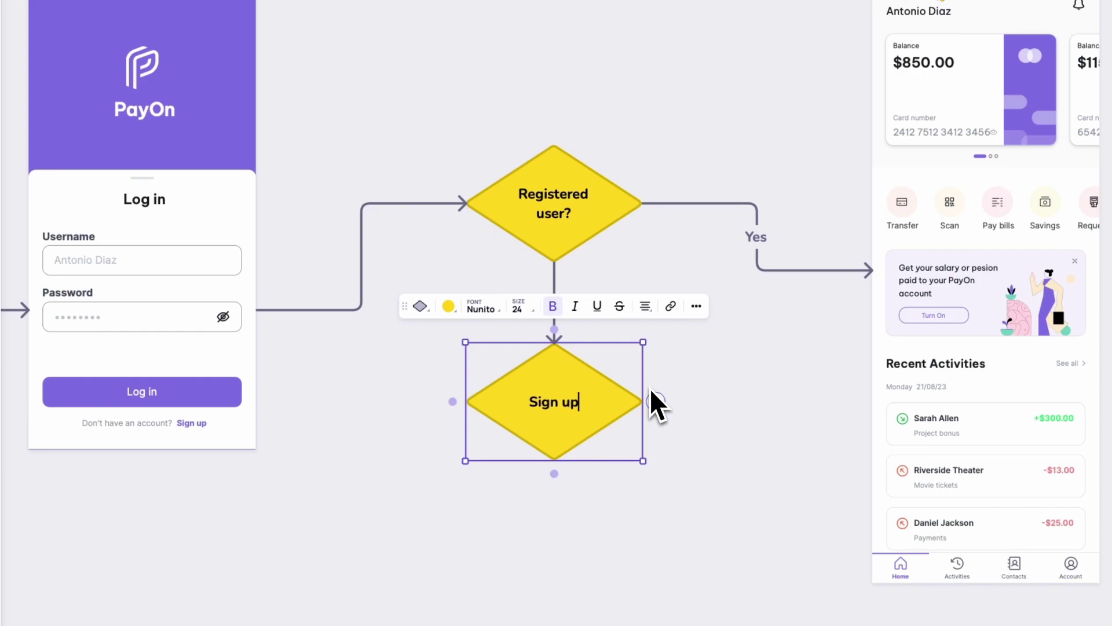
left_click(625, 479)
Turn the "Sign up" diamond into a purple rectangle and reduce its height.
left_click(571, 432)
left_click(421, 307)
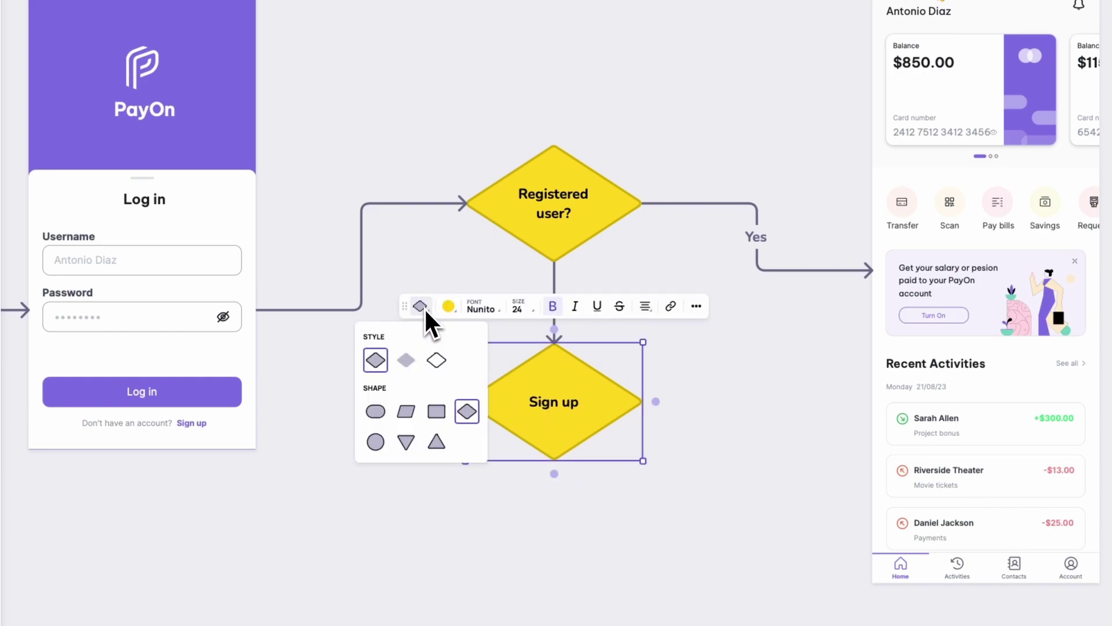
left_click(436, 411)
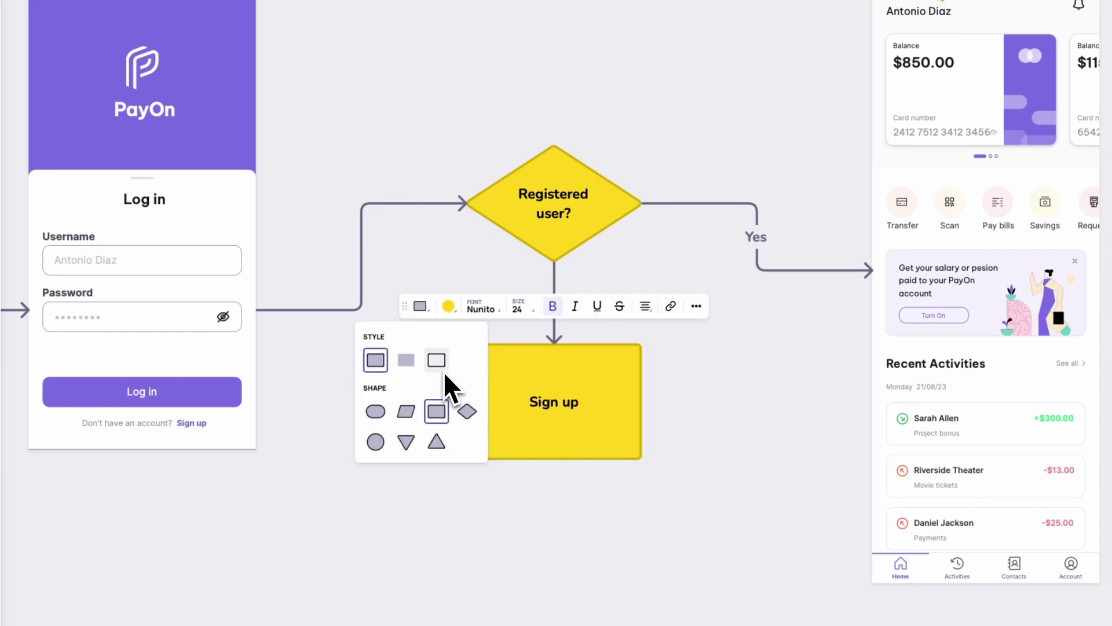
left_click(448, 306)
left_click(400, 337)
left_click(375, 433)
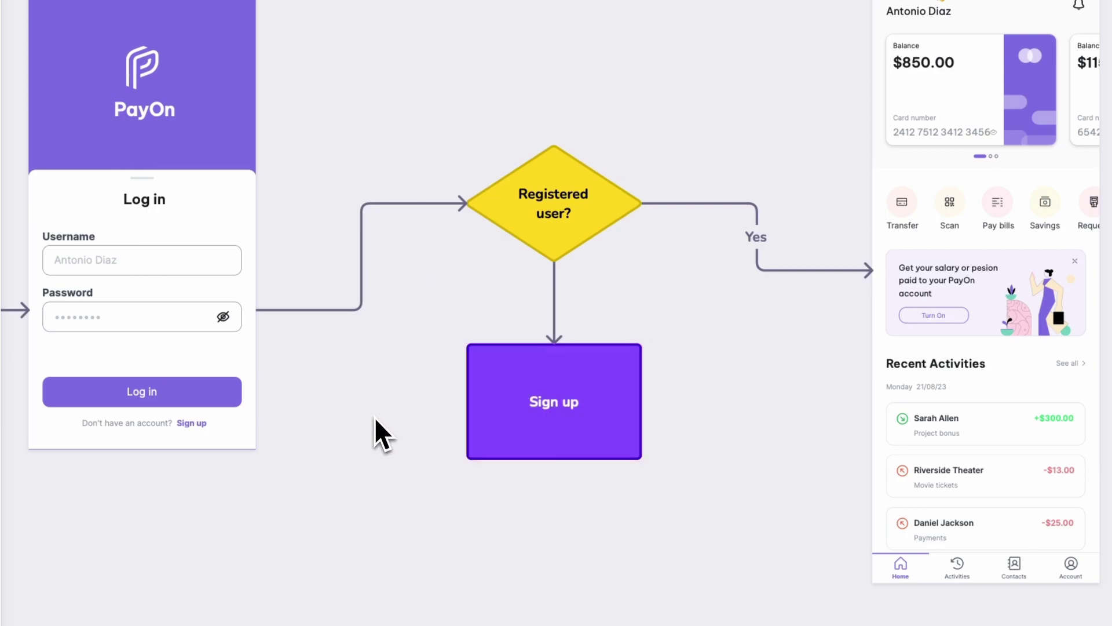
scroll(376, 433, "down", 2)
left_click(540, 416)
Label the connector from the diamond to "Sign up" "No" and colour it pink.
left_click(545, 269)
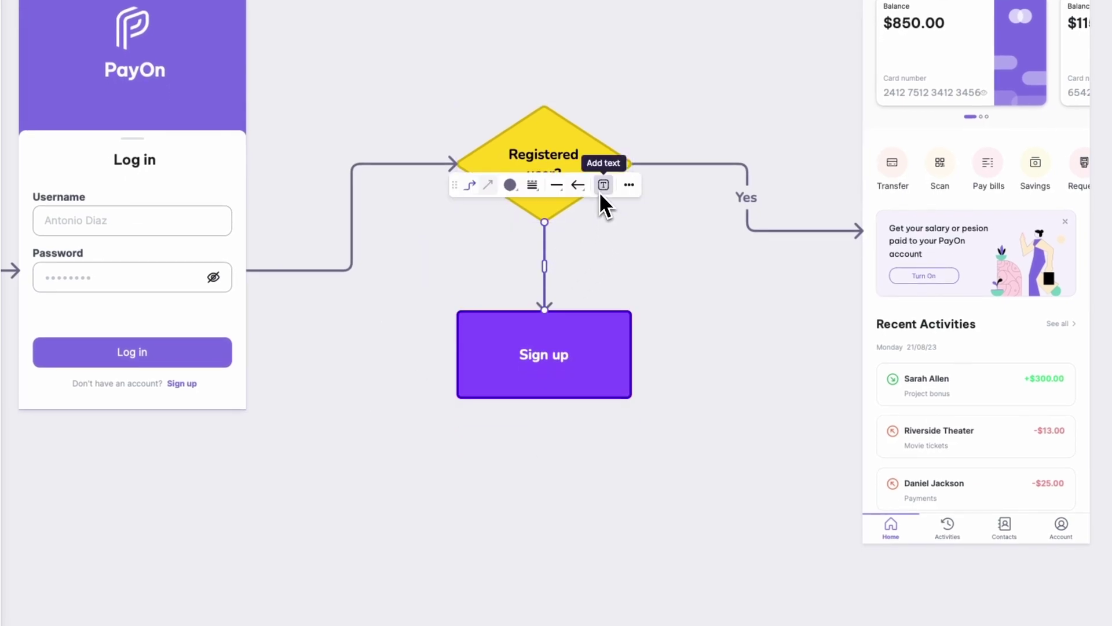
left_click(602, 191)
type("No")
left_click(653, 315)
left_click(544, 249)
left_click(433, 194)
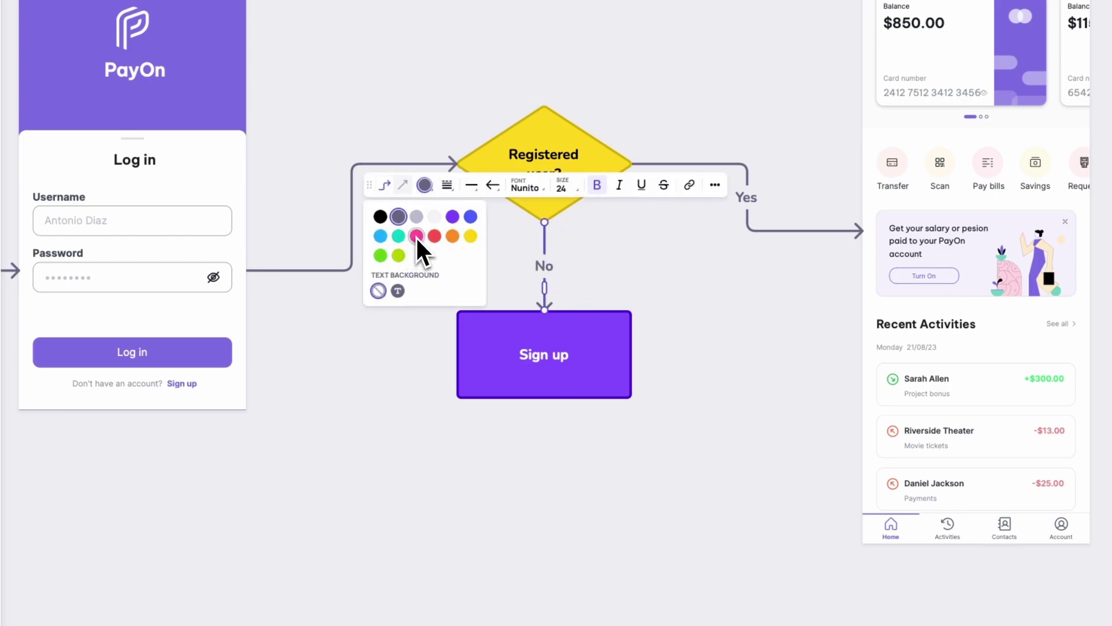
left_click(416, 237)
Colour the "Yes" connector to the Home screen green.
left_click(804, 239)
left_click(803, 238)
left_click(627, 127)
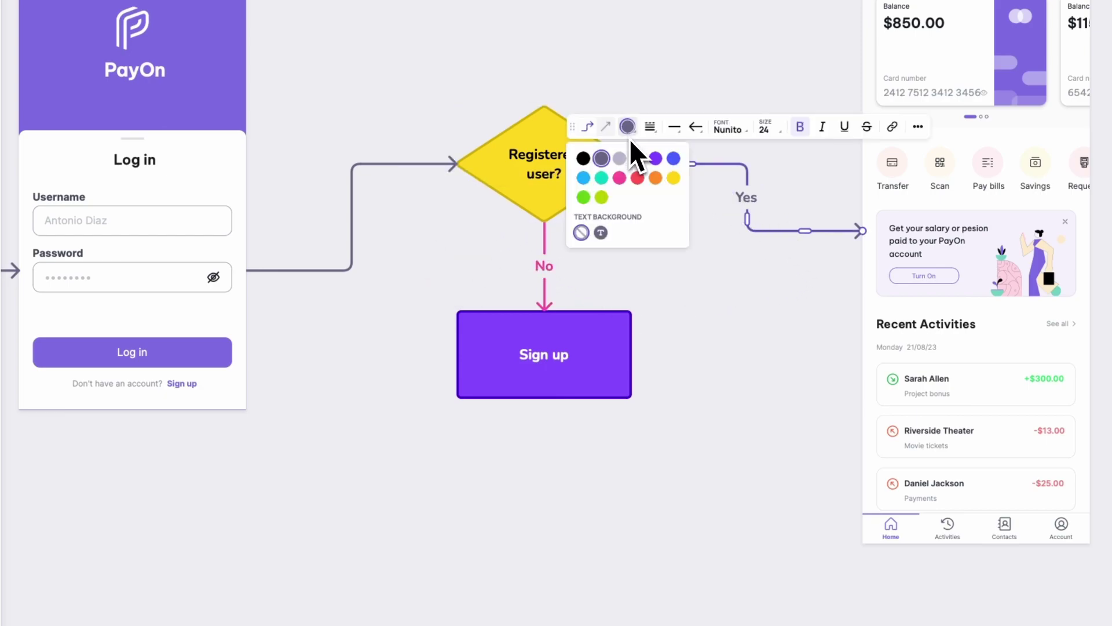
left_click(583, 197)
left_click(742, 292)
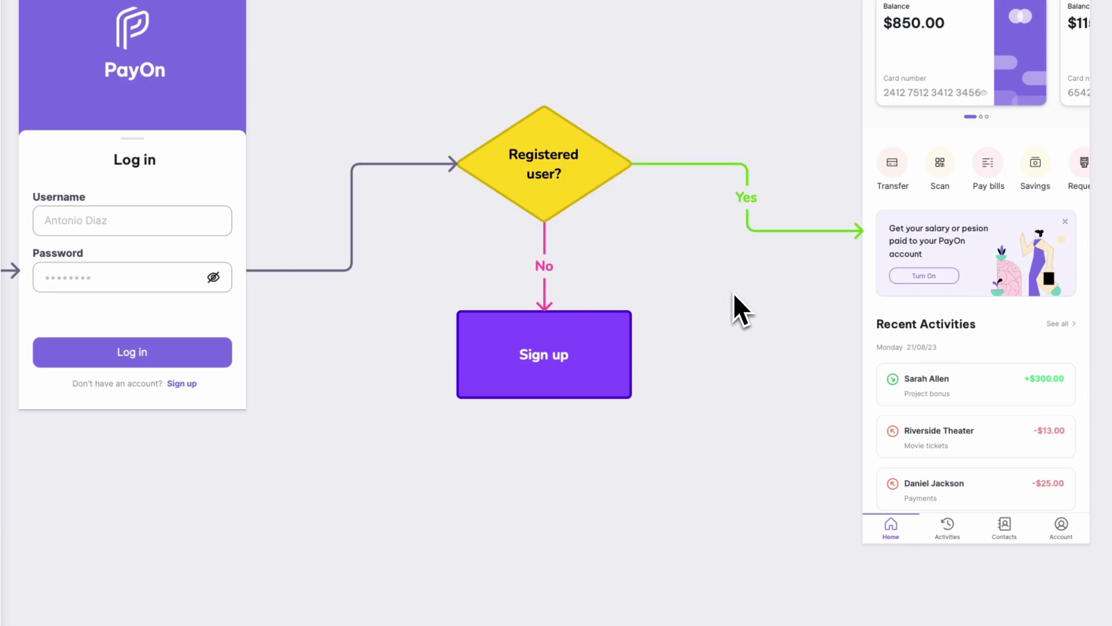
Connect the Sign up link on the Log in screen to the "Sign up" rectangle and colour the arrow dark grey.
left_click(201, 385)
left_click_drag(199, 383, 461, 365)
left_click(289, 319)
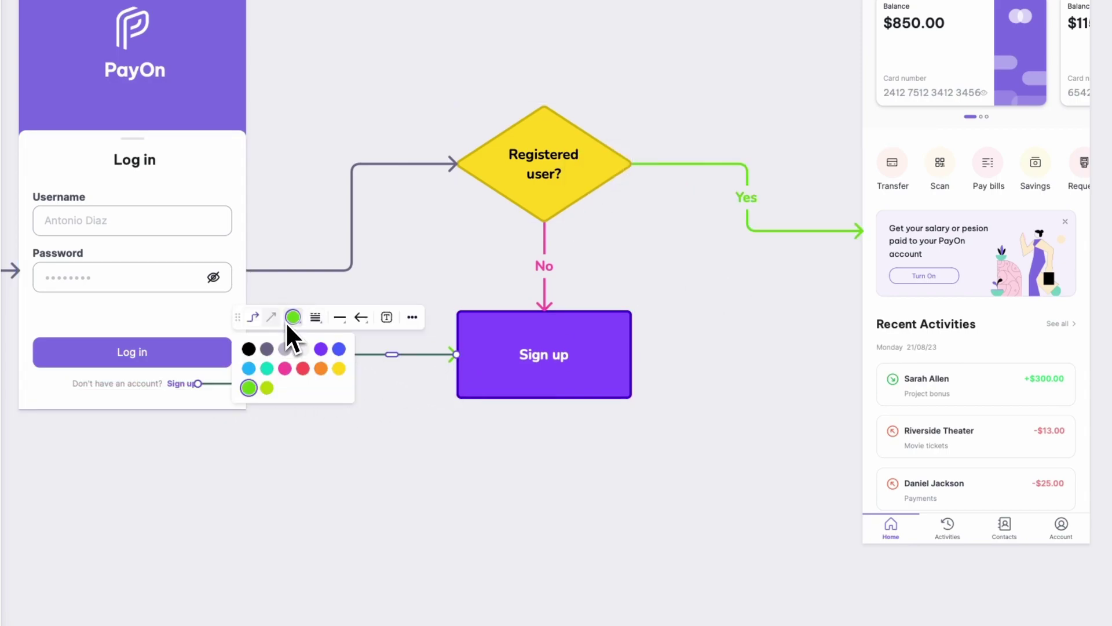
left_click(263, 352)
left_click(467, 456)
Place a Start/End shape labelled "Transfer" beside the Home screen and colour it pink.
left_click_drag(547, 376, 554, 361)
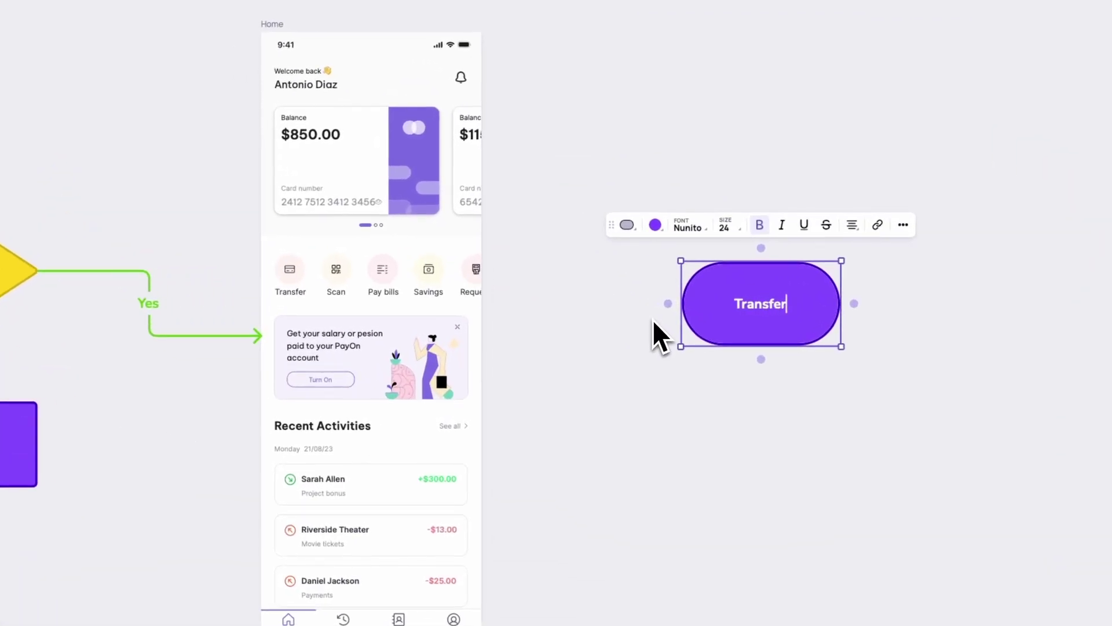
left_click(383, 179)
left_click(373, 209)
left_click(648, 286)
Extend the "Transfer" shape with a connected purple rectangle labelled "Search transferee".
left_click(345, 229)
left_click(388, 224)
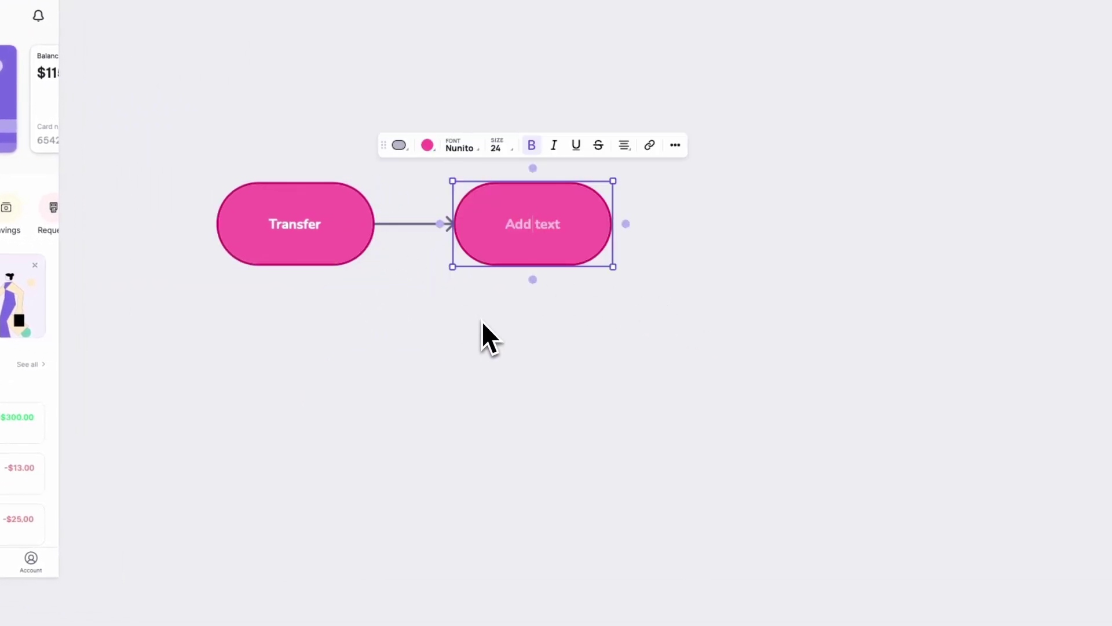
type("Search transferee")
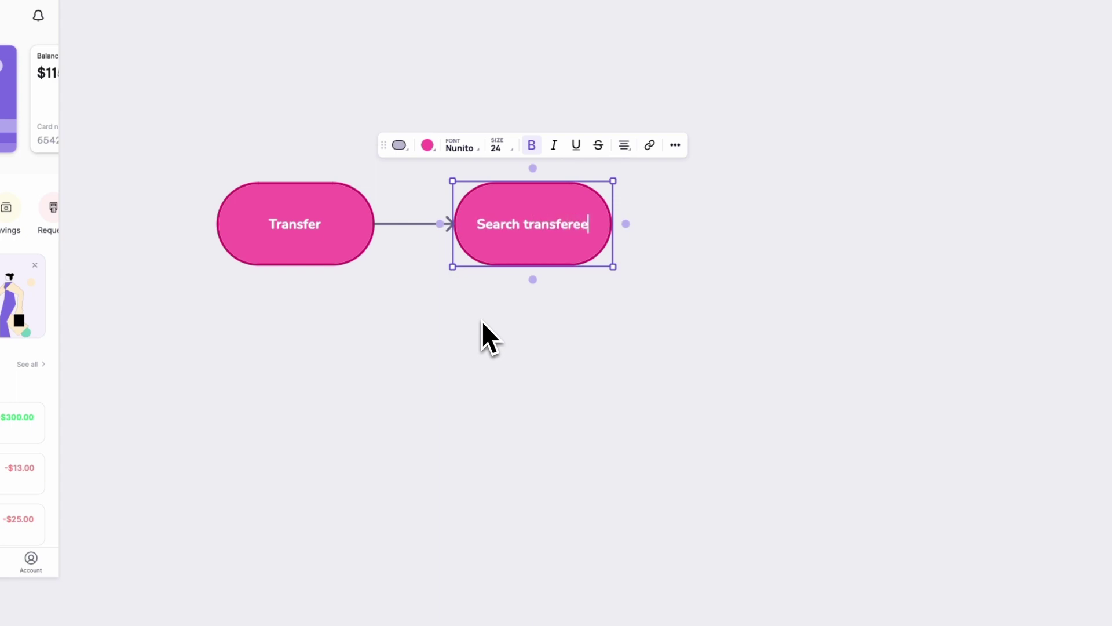
left_click(398, 145)
left_click(415, 250)
left_click(428, 145)
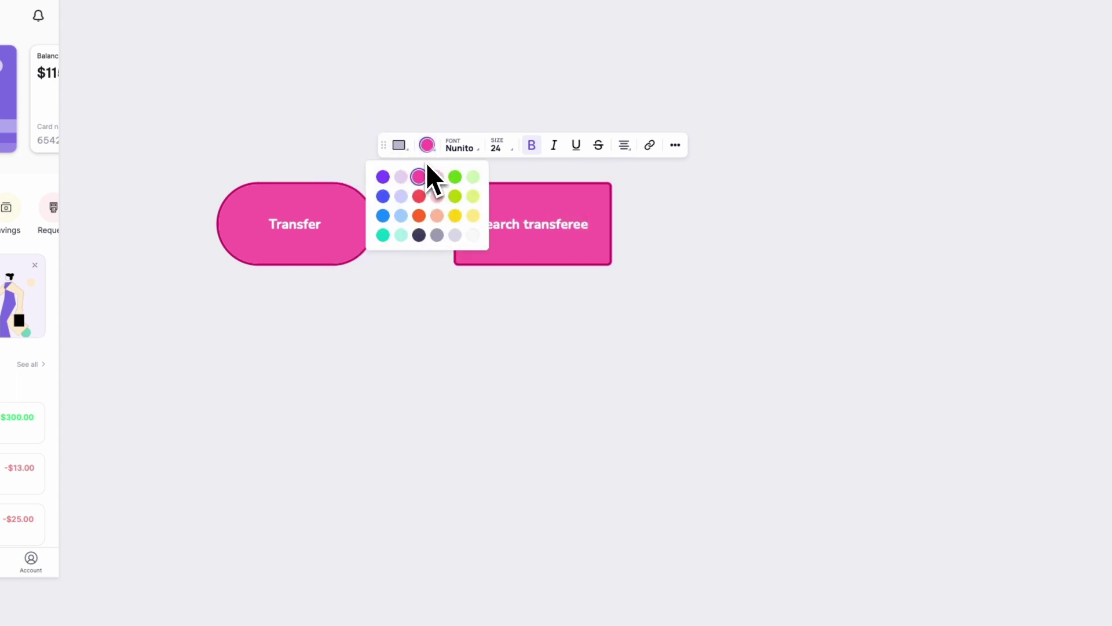
left_click(382, 176)
Add a connected blue parallelogram labelled "Input amount" after "Search transferee".
left_click(625, 223)
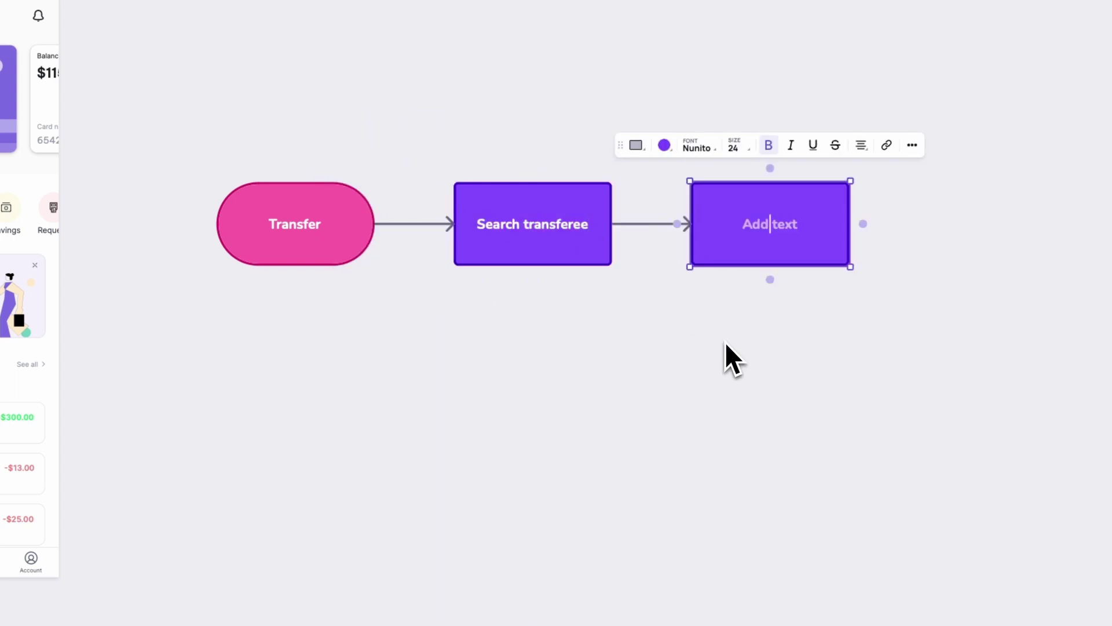
type("Input amount")
left_click(636, 145)
left_click(621, 250)
left_click(664, 145)
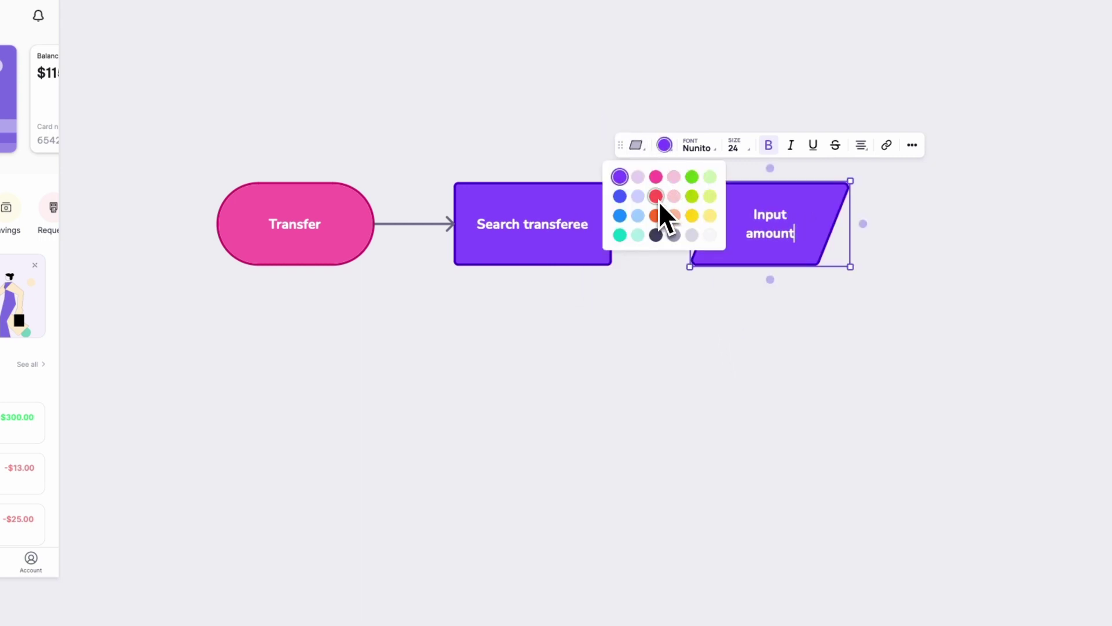
left_click(618, 214)
Add a connected parallelogram labelled "Input note" after "Input amount".
left_click(863, 224)
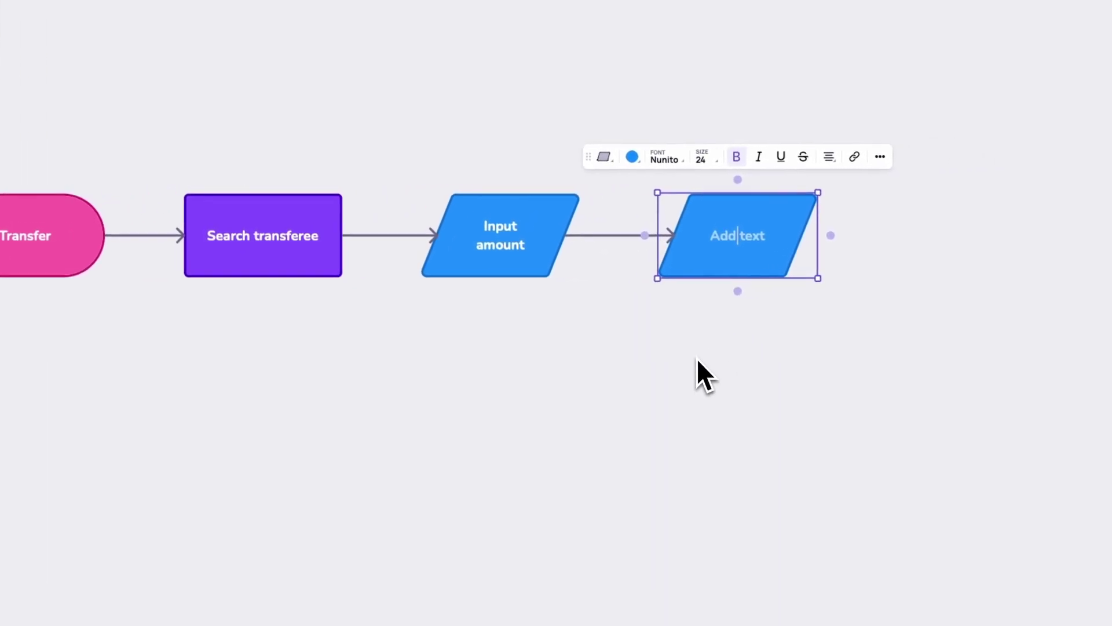
type("Input note")
left_click_drag(687, 359, 494, 371)
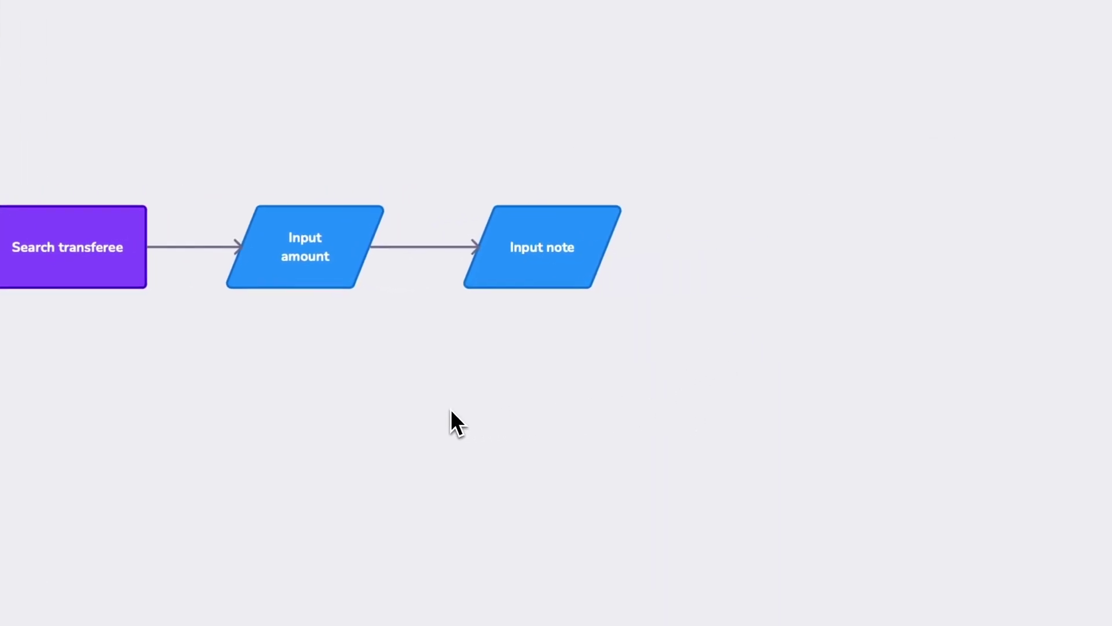
Add a connected pink Start/End shape labelled "Transfer successful" after "Input note".
left_click(574, 263)
left_click(631, 249)
type("Transfer")
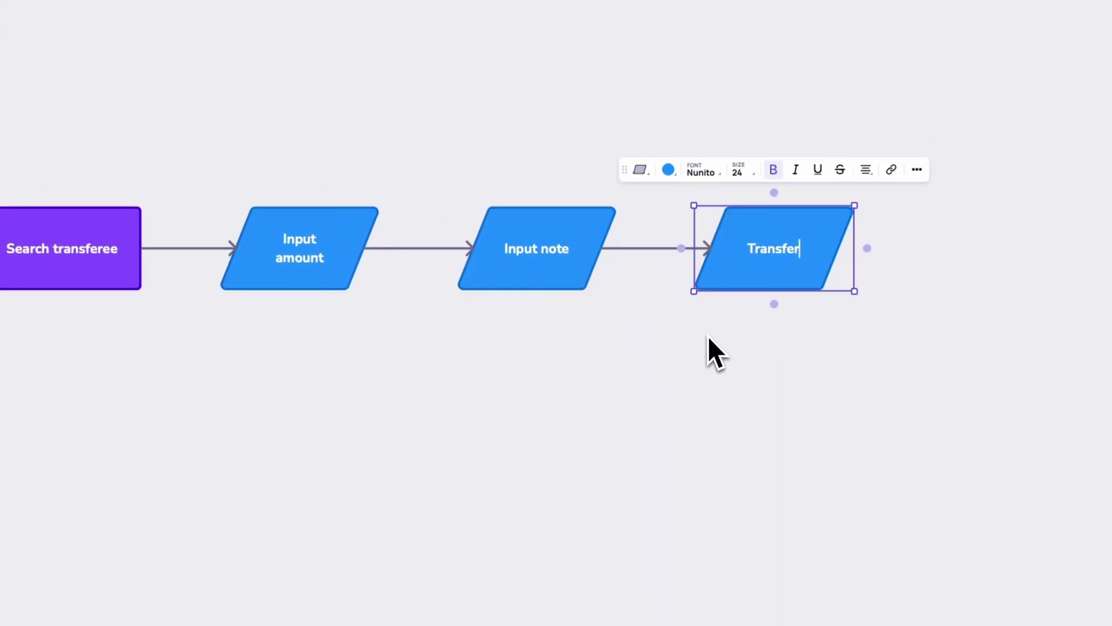
type(" successful")
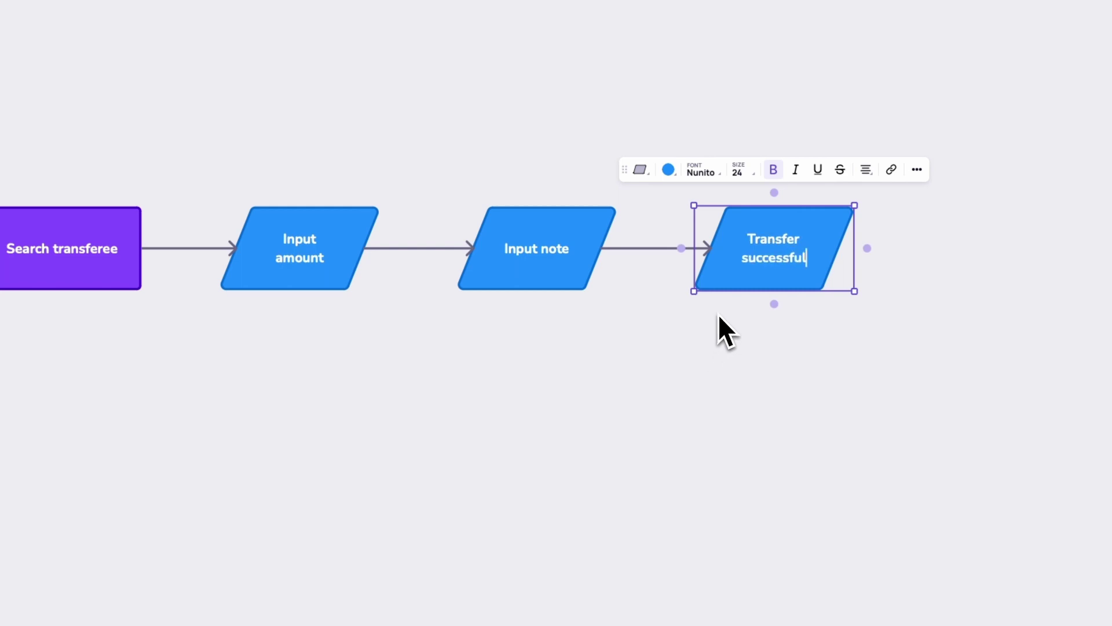
left_click(668, 169)
left_click(658, 204)
left_click(639, 169)
left_click(596, 273)
left_click(705, 397)
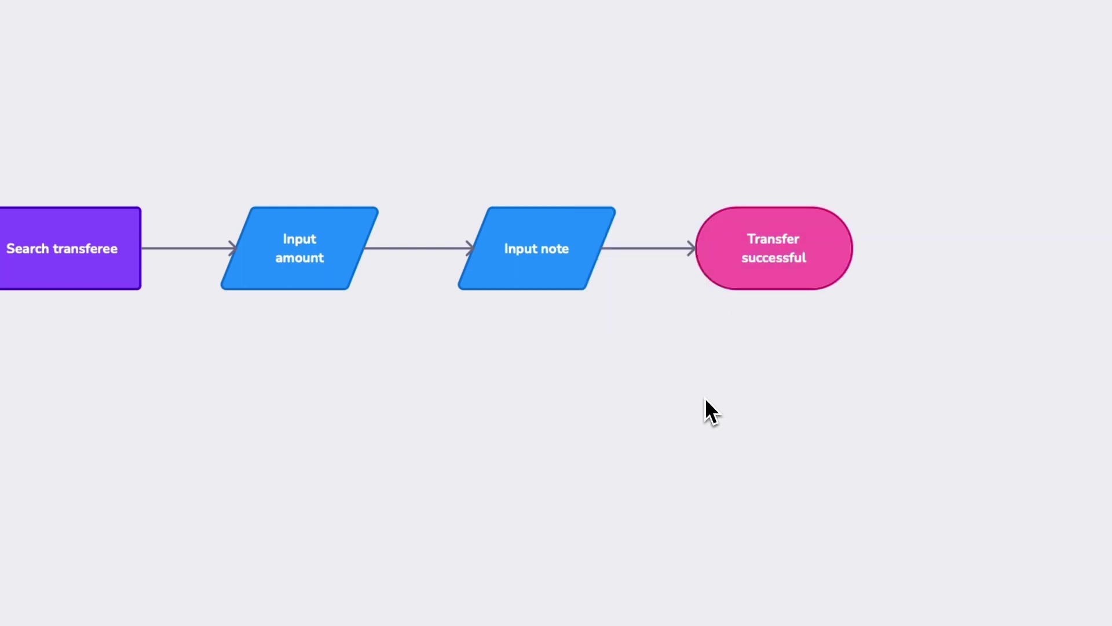
Connect the Home screen to the "Transfer" shape.
left_click_drag(333, 409, 463, 395)
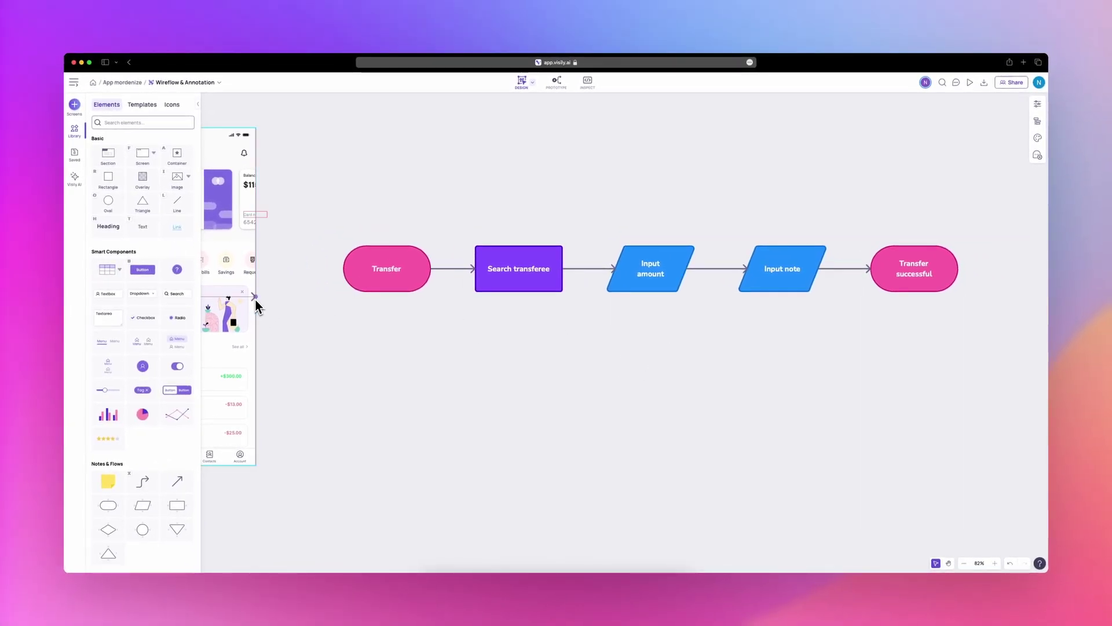
left_click_drag(256, 299, 342, 272)
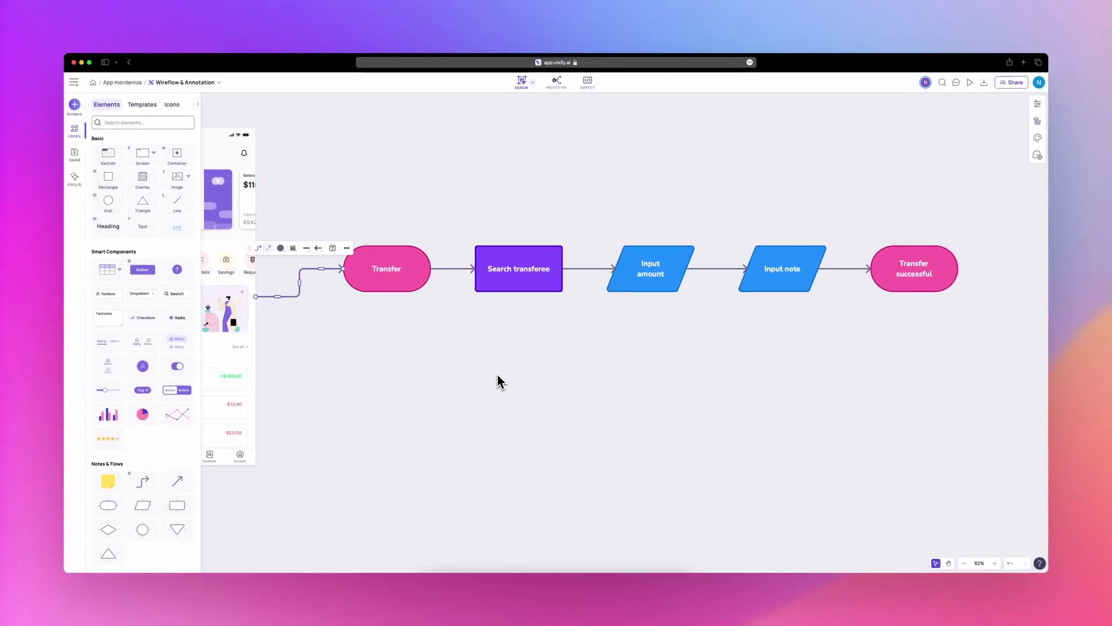
Duplicate the "Search transferee" rectangle and place the copy directly below the "Transfer" shape.
key("space")
left_click_drag(536, 372, 533, 374)
left_click(512, 281)
key("super+c")
key("super+v")
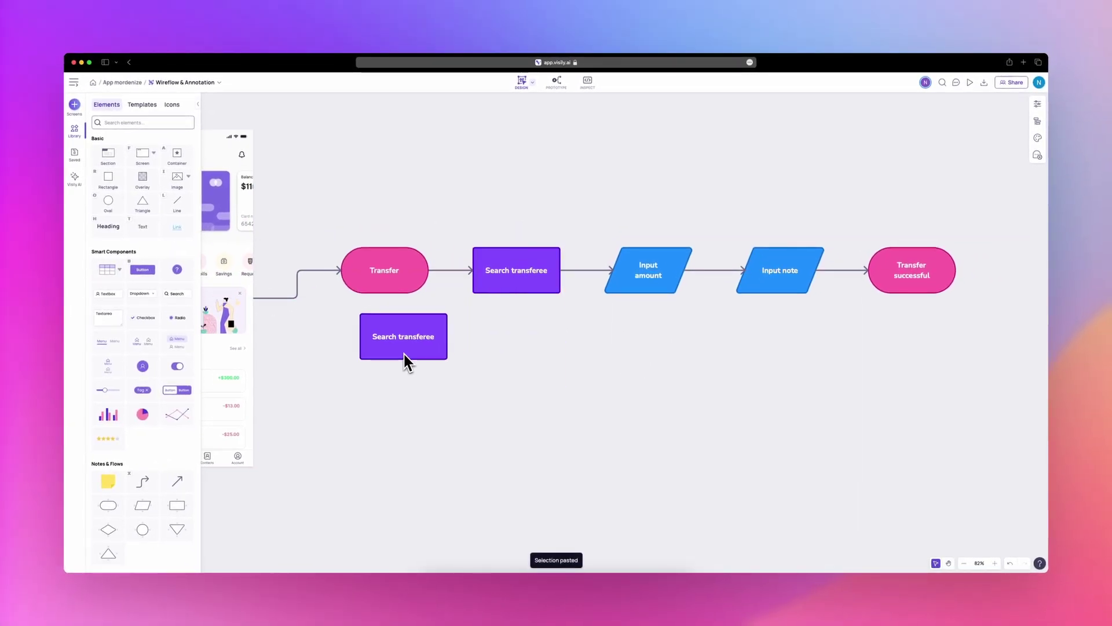
left_click_drag(402, 355, 384, 376)
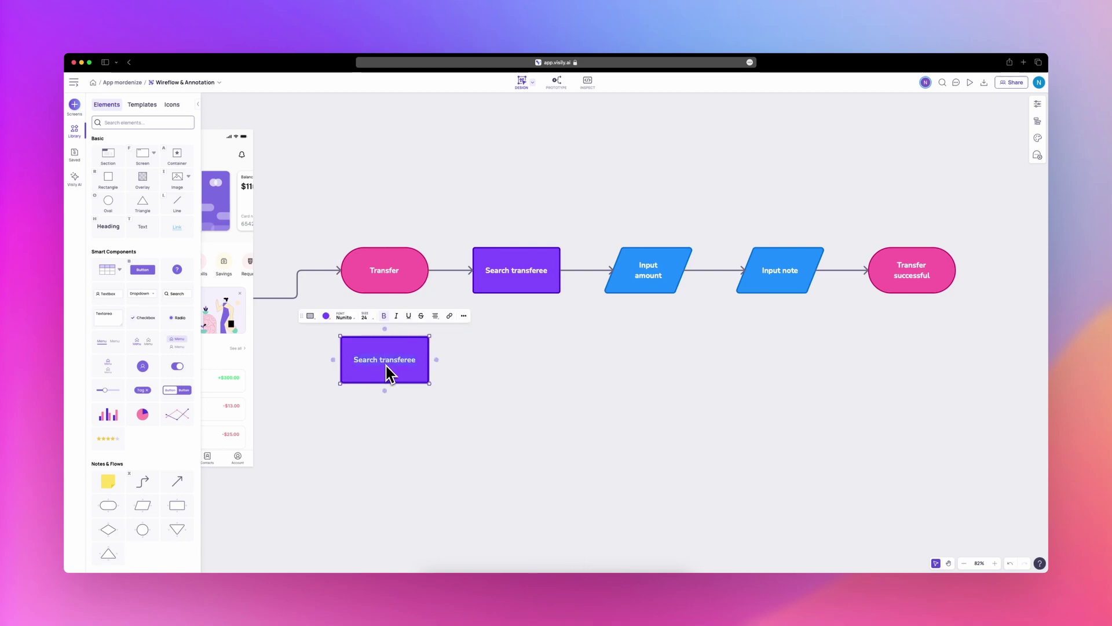
Relabel the copied rectangle "Contact list" and connect the Home screen to it.
left_click(296, 355)
left_click_drag(255, 300, 342, 365)
Move the Payment activities screen so it lines up with the "Transfer" shape's left edge, above it.
scroll(548, 415, "down", 5, "ctrl")
scroll(604, 152, "up", 3)
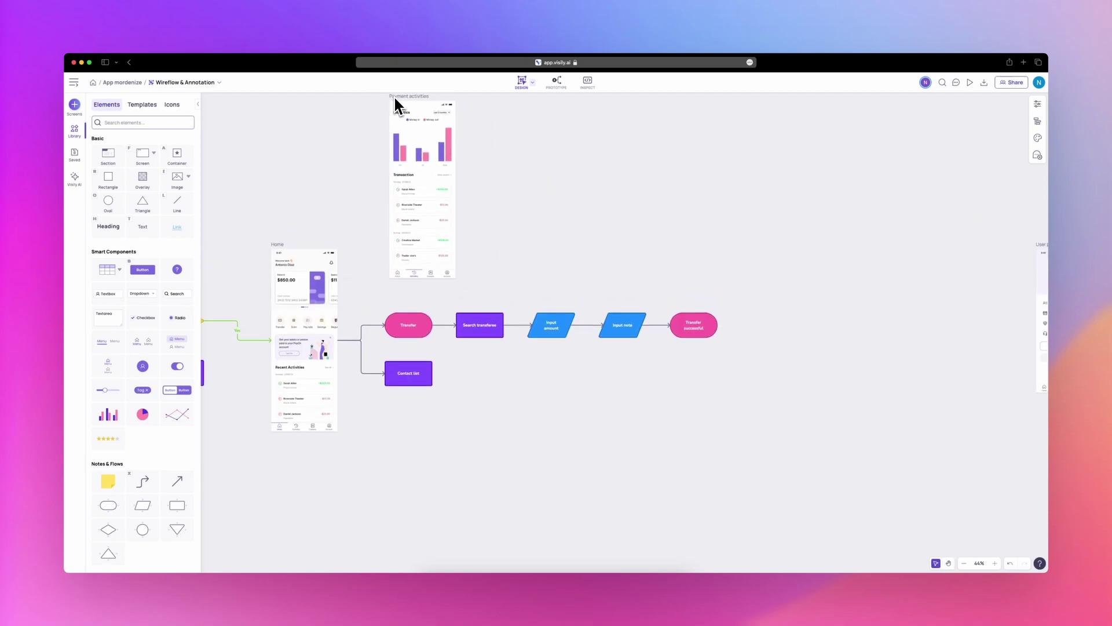
left_click_drag(390, 106, 388, 120)
Replace the "Input amount" parallelogram with the Input transfer amount screen, placed between "Search transferee" and "Input note".
key("space")
left_click_drag(648, 220, 465, 179)
left_click(571, 173)
key("space")
left_click_drag(976, 213, 339, 119)
left_click(464, 167)
scroll(524, 276, "left", 2)
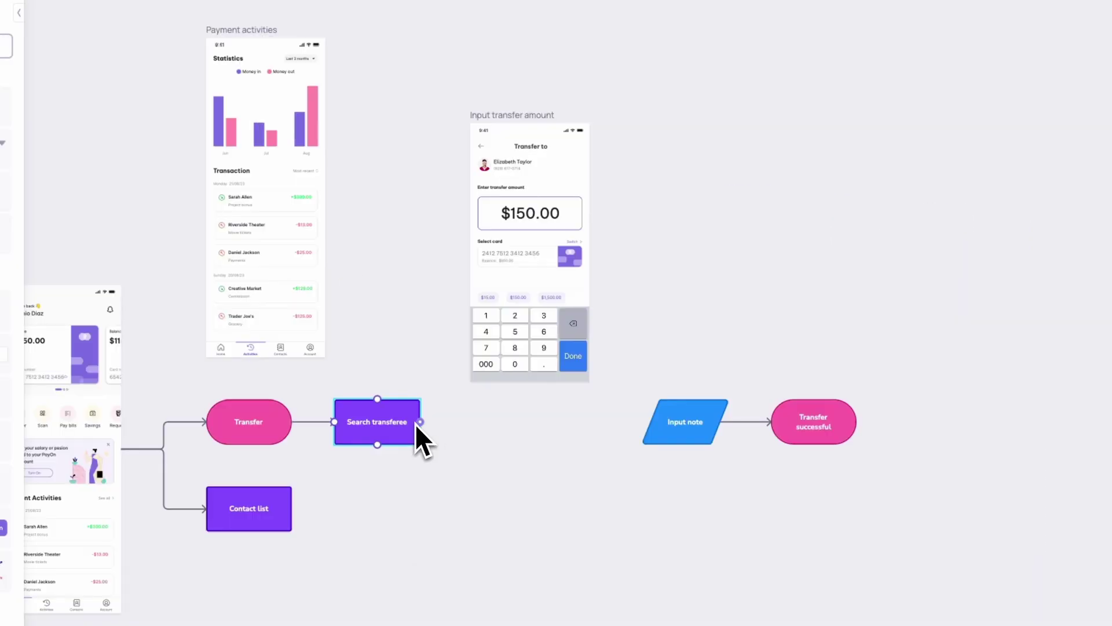
Connect "Search transferee" to the Input transfer amount screen, and that screen to "Input note".
left_click_drag(421, 332, 472, 256)
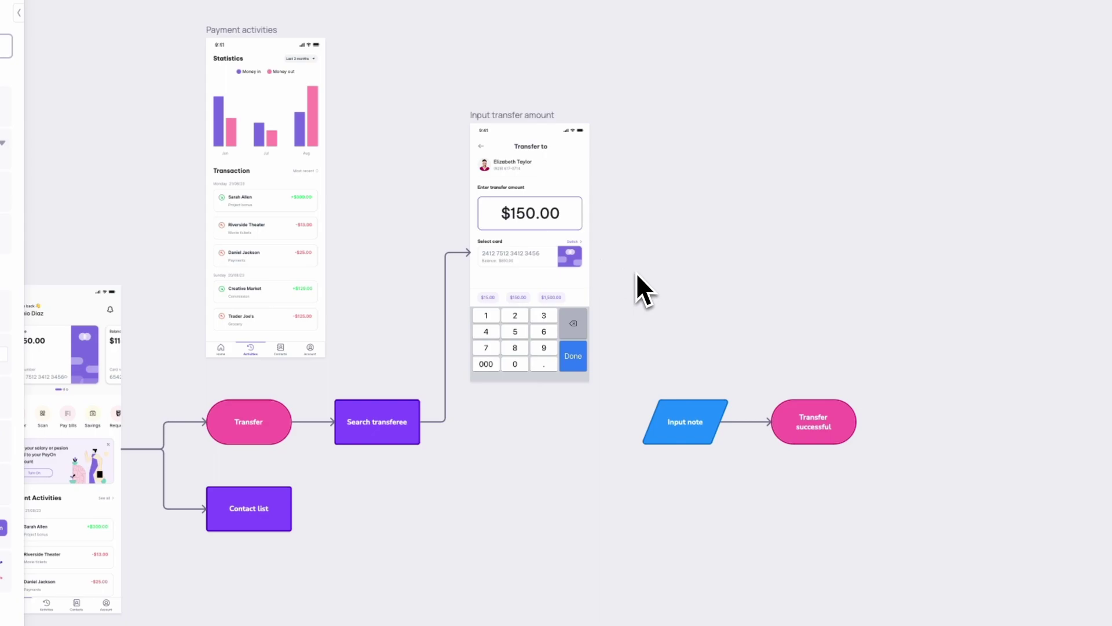
left_click_drag(582, 260, 637, 331)
left_click_drag(658, 415, 653, 422)
Place the User profile screen below "Contact list" and connect the Home screen's bottom navigation bar to it.
scroll(651, 456, "down", 2)
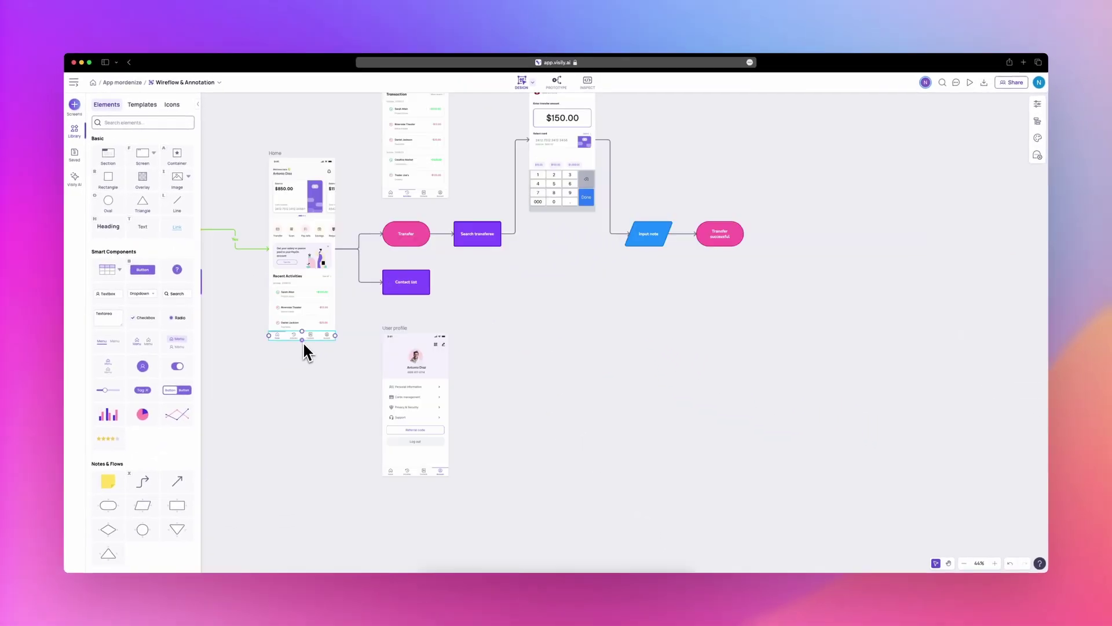
left_click_drag(304, 343, 397, 410)
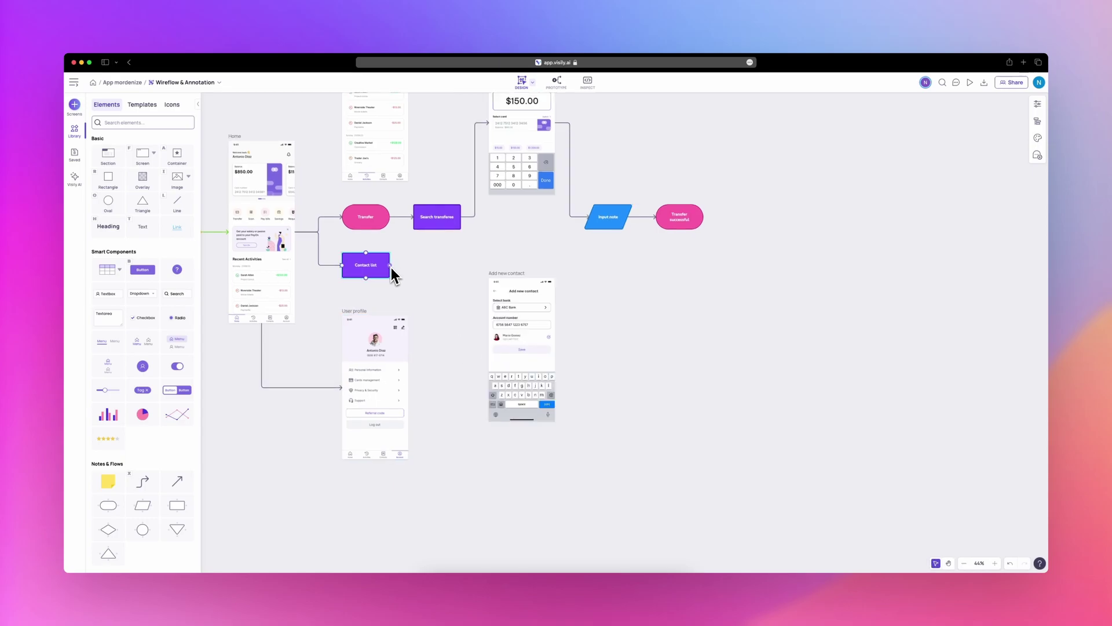
Connect "Contact list" to the Add new contact screen, and "Transfer successful" to the Payment activities screen.
left_click_drag(391, 265, 491, 350)
left_click(661, 351)
scroll(661, 351, "up", 1)
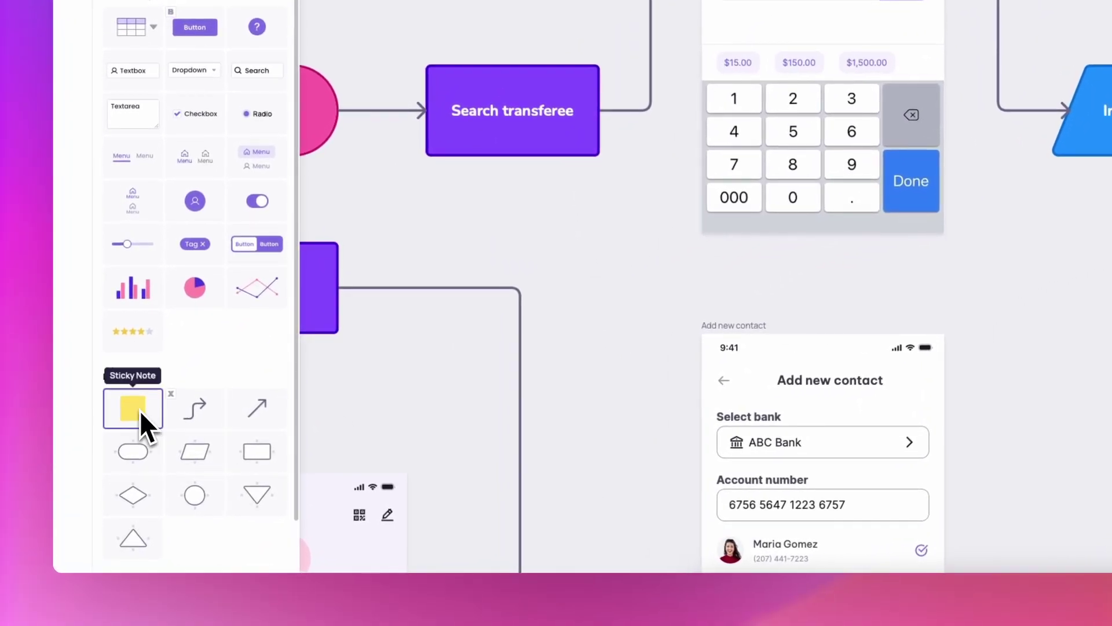
Add a sticky note on the "Input note" shape reading: Optional, put below "select card".
left_click_drag(111, 479, 596, 318)
left_click_drag(1007, 114, 506, 175)
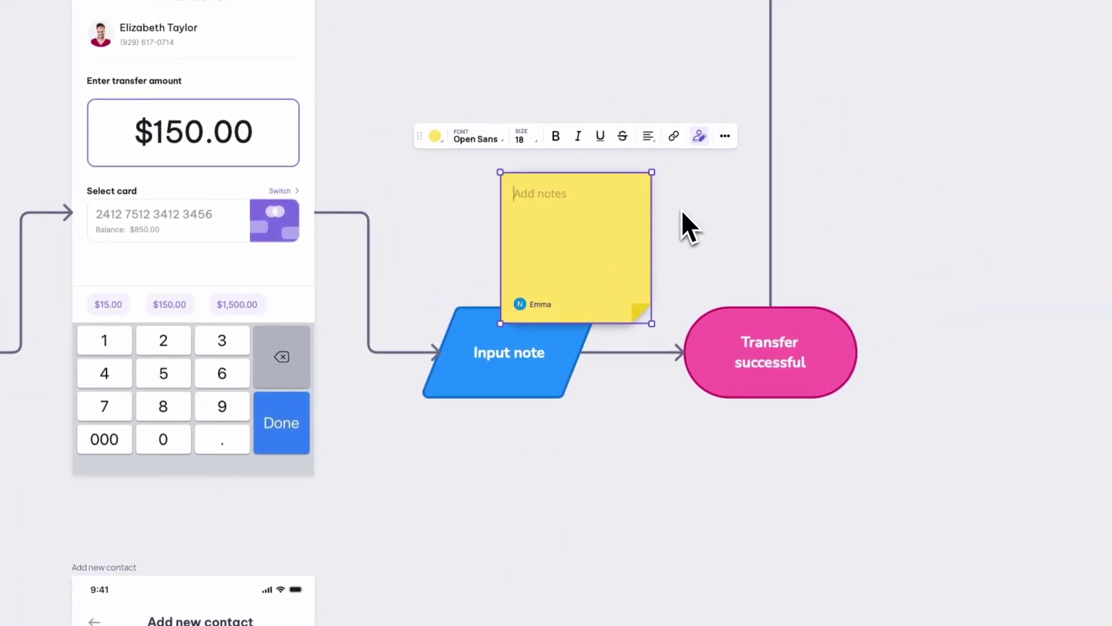
type("Optional, put below ")
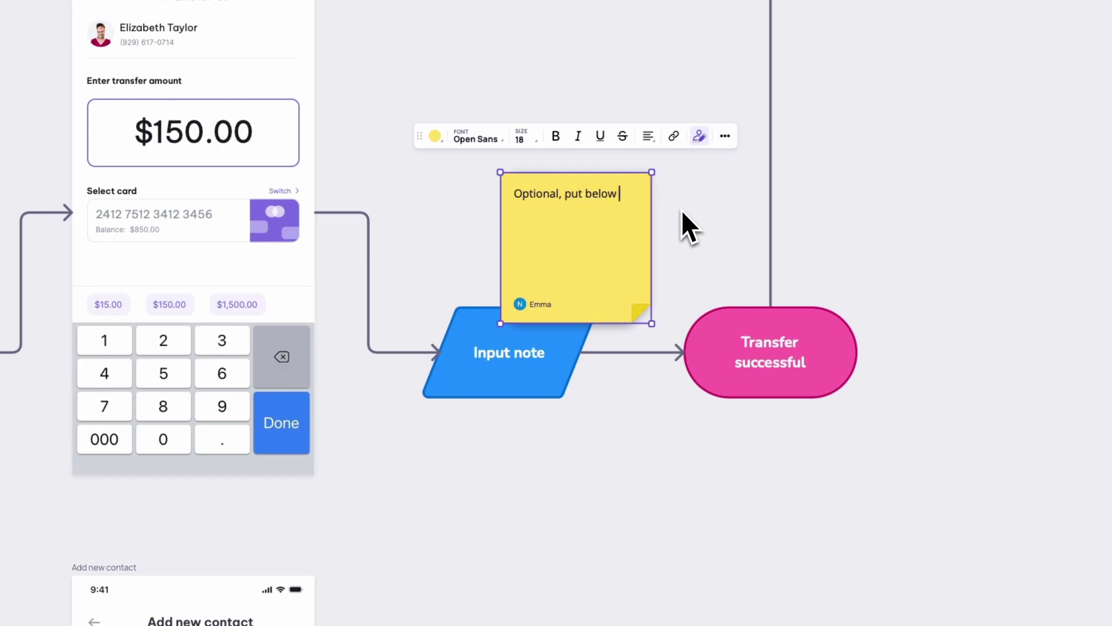
type("\"select card\"")
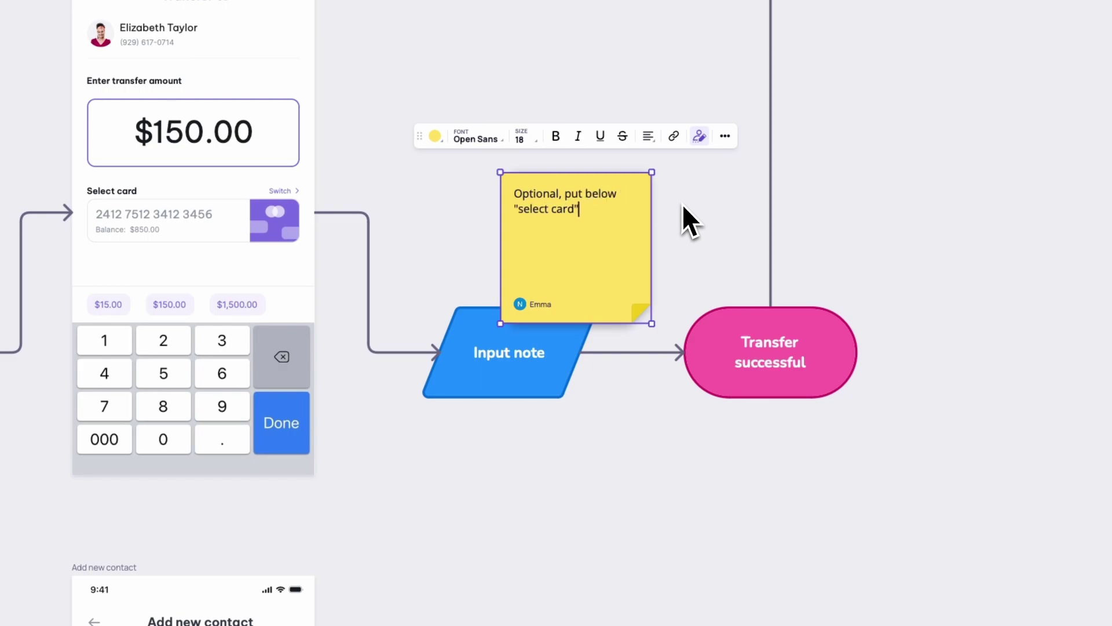
left_click(698, 145)
left_click(707, 189)
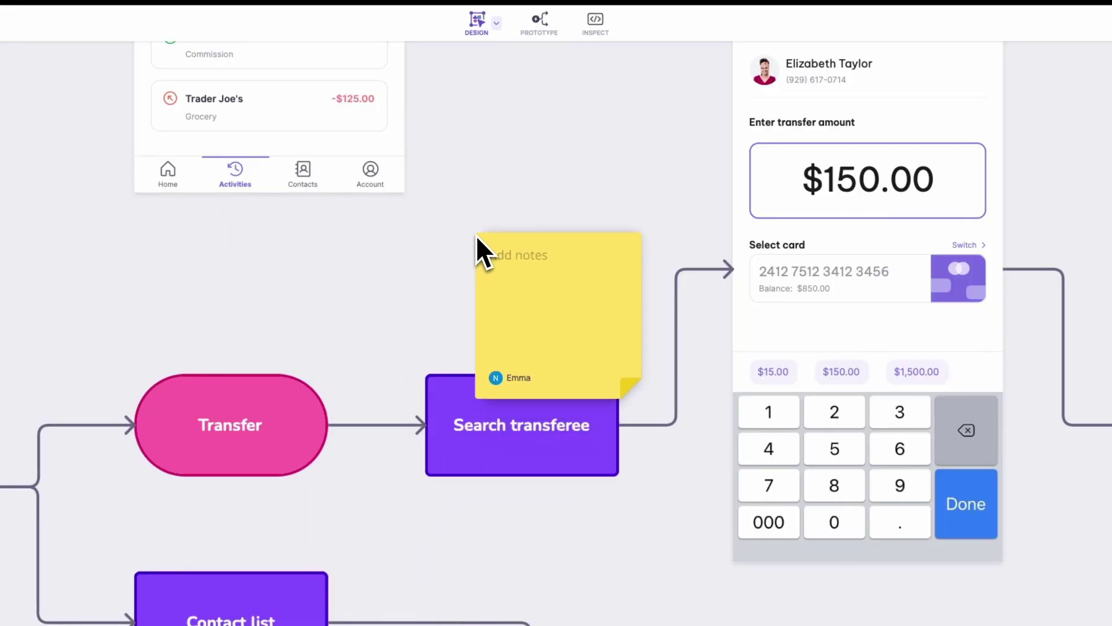
Add a sticky note on the "Search transferee" shape reading "Show recent transfers".
left_click(475, 232)
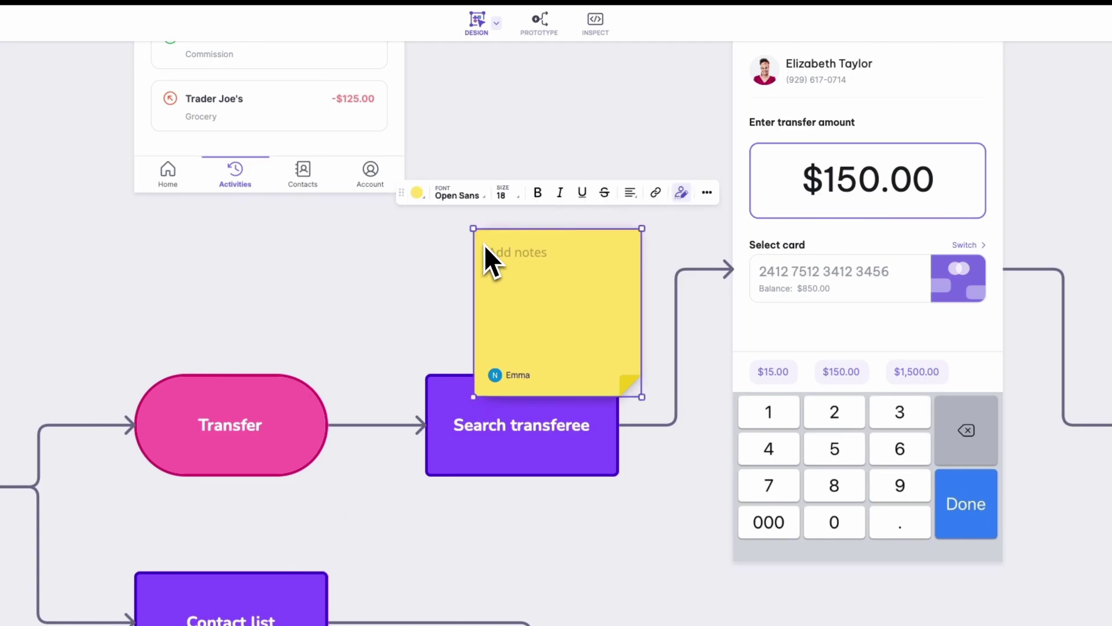
left_click(609, 564)
Add a sticky note at "Contact list" reading "Add new contact by phone number, scan code or bank account. Show favorite list".
scroll(618, 431, "down", 4)
key("n")
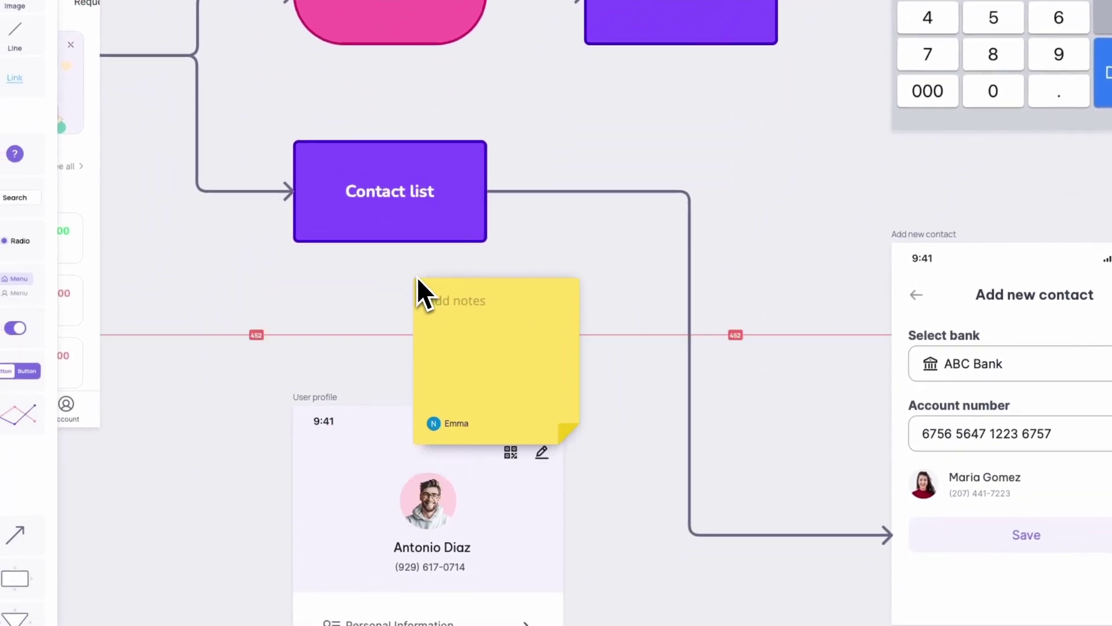
left_click(436, 217)
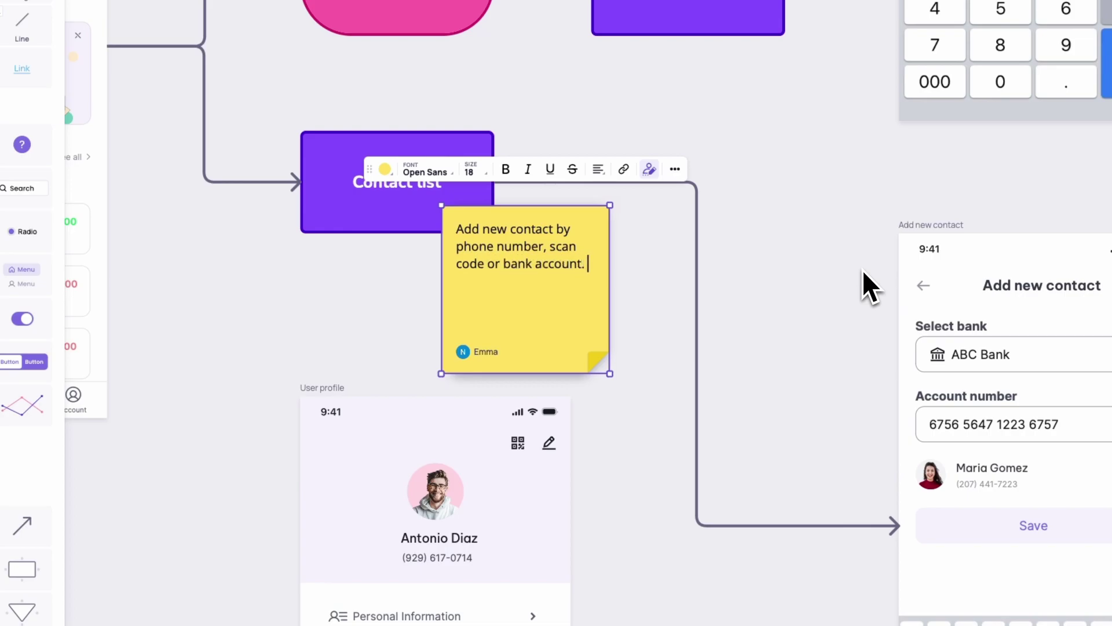
type("t")
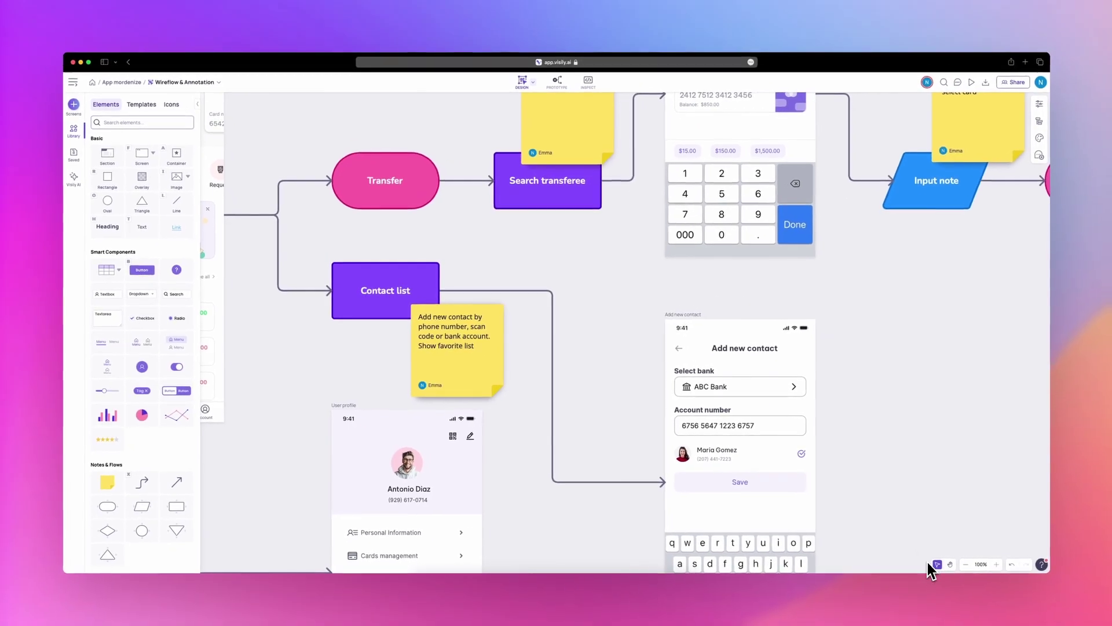
Draw a section around the transfer shapes and the transfer amount and new contact screens, titled "Transfer Flow".
left_click(963, 563)
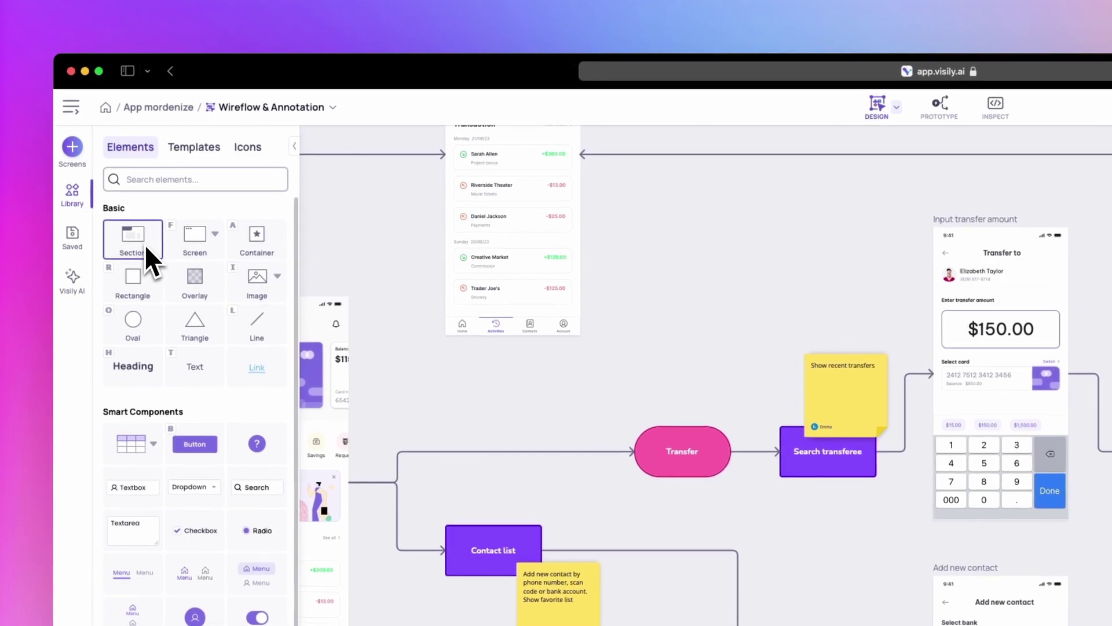
left_click(144, 245)
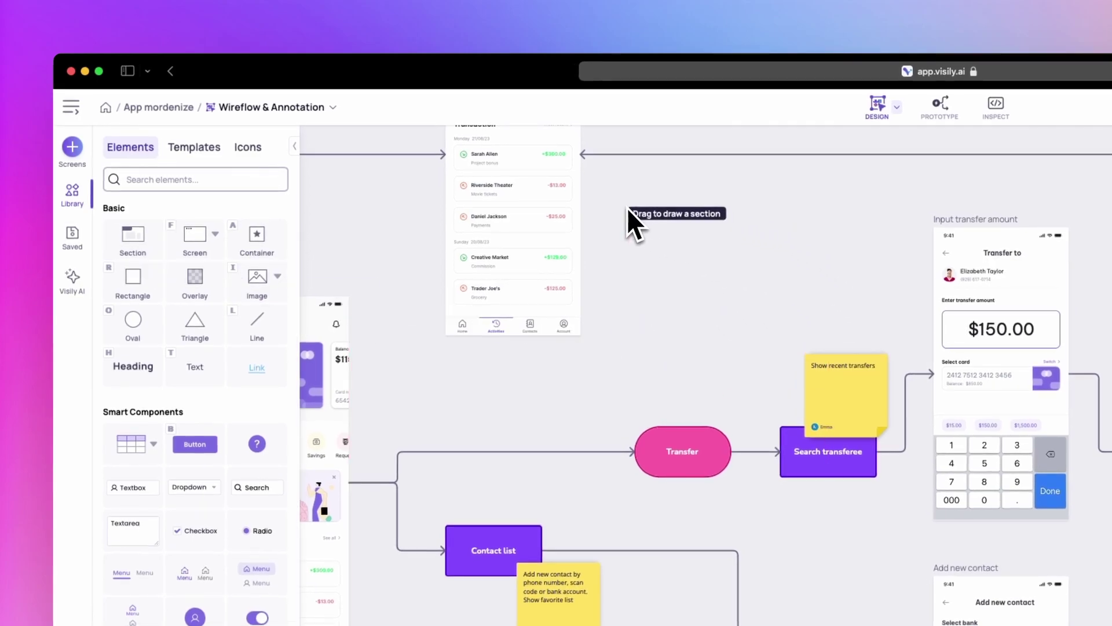
mouse_move(714, 275)
left_mouse_down()
mouse_move(851, 504)
mouse_move(819, 525)
mouse_move(809, 476)
left_mouse_up()
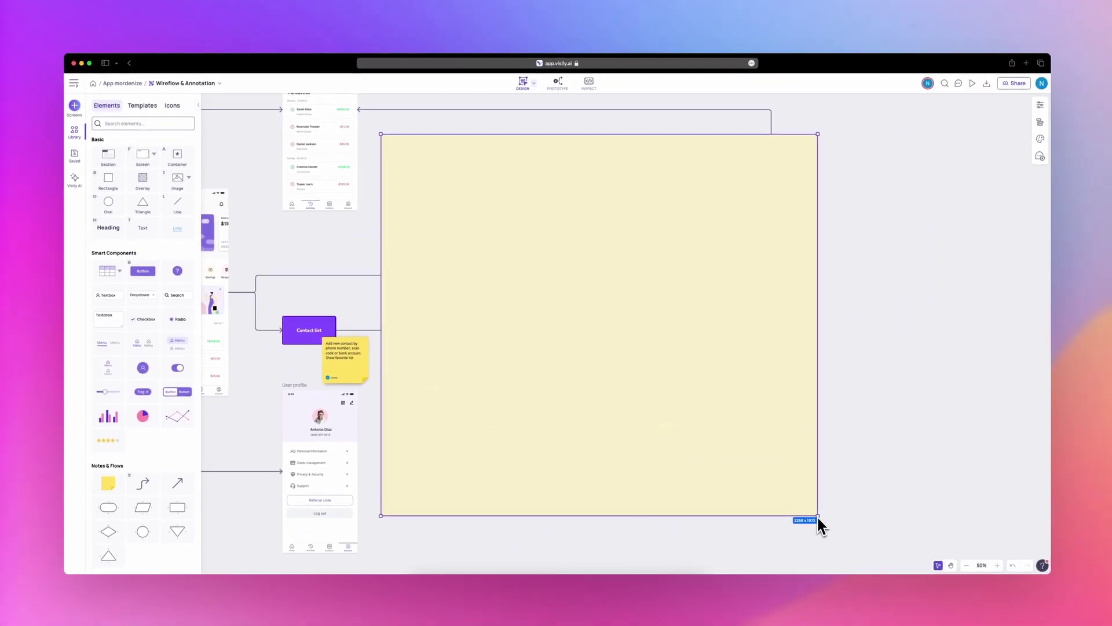
left_click(394, 131)
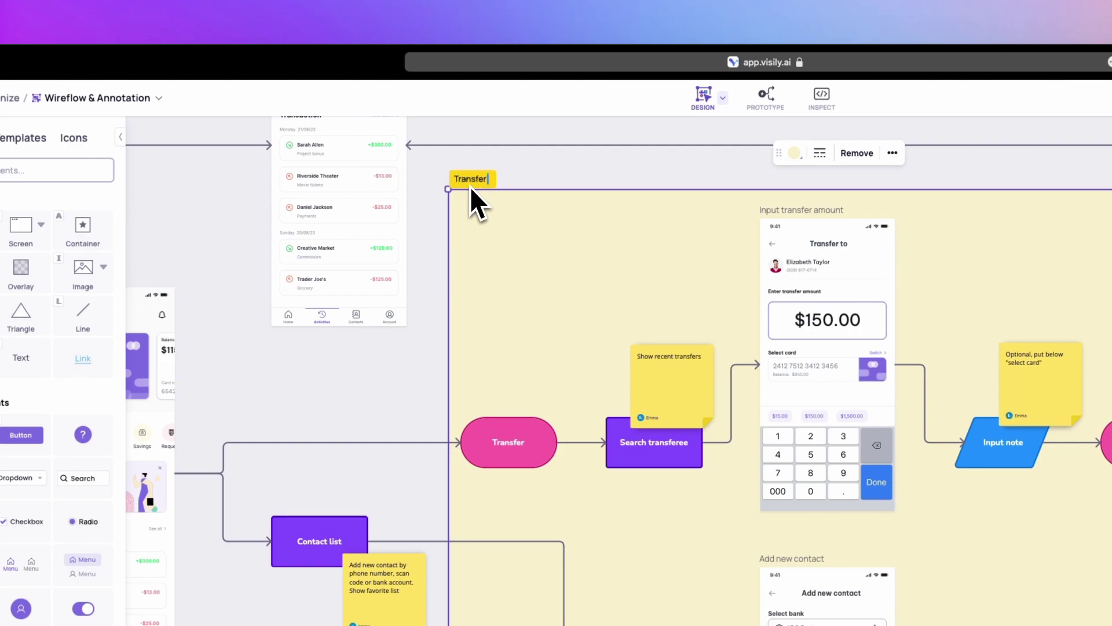
type("Flow")
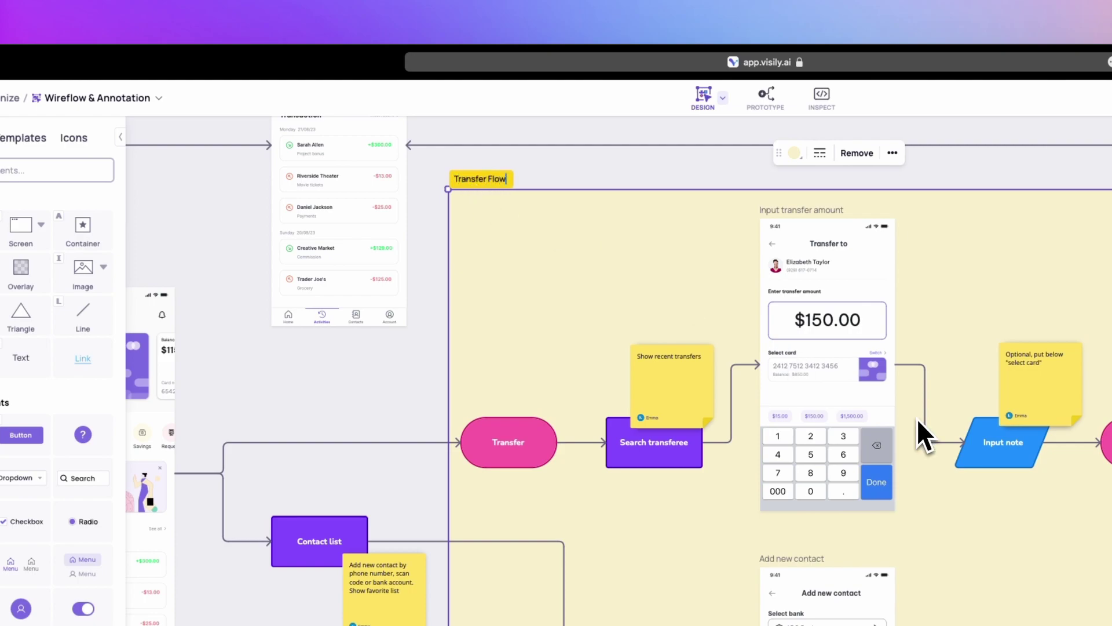
key("Escape")
Draw a section from "Launch screen" to "Sign up" around the Log in screen, titled "Login / Sign up Flow".
scroll(395, 509, "left", 15)
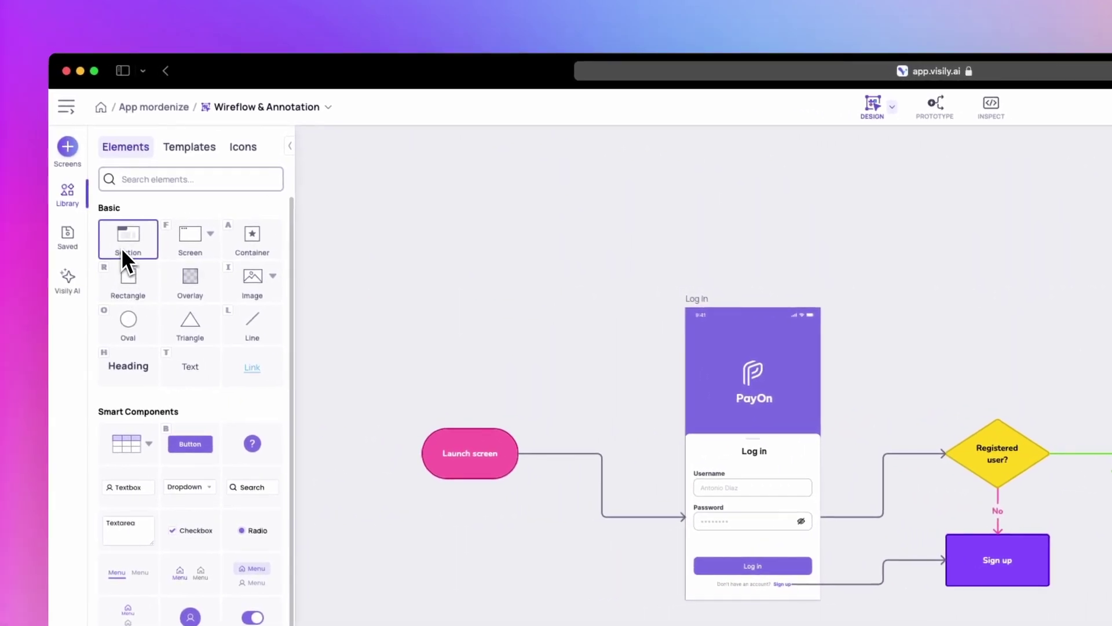
left_click(122, 248)
left_click(447, 297)
left_click_drag(403, 269, 879, 516)
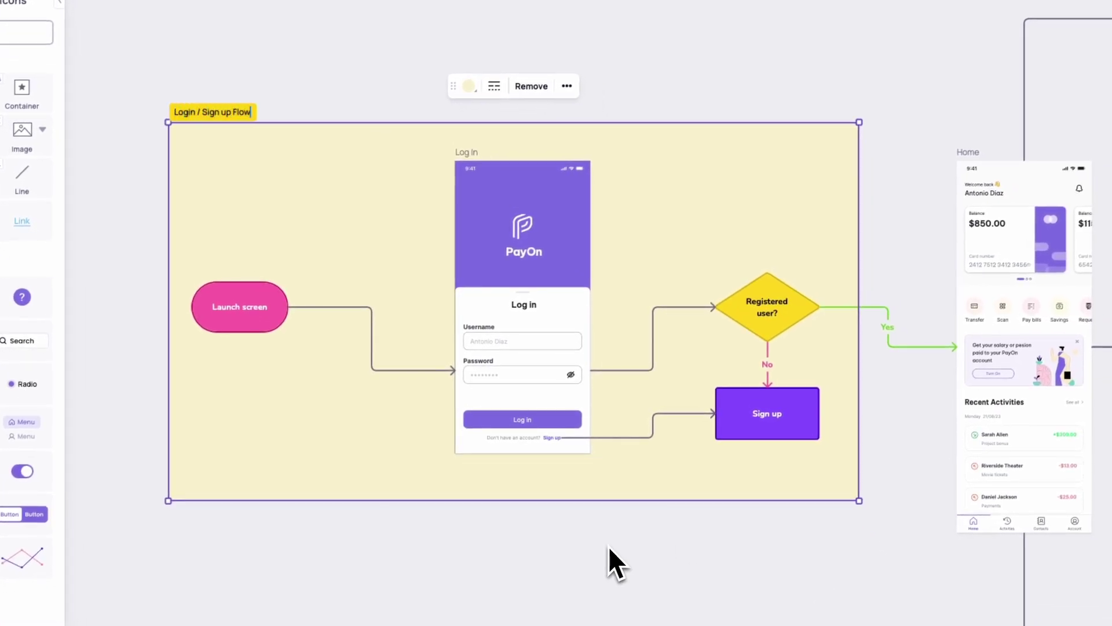
key("Return")
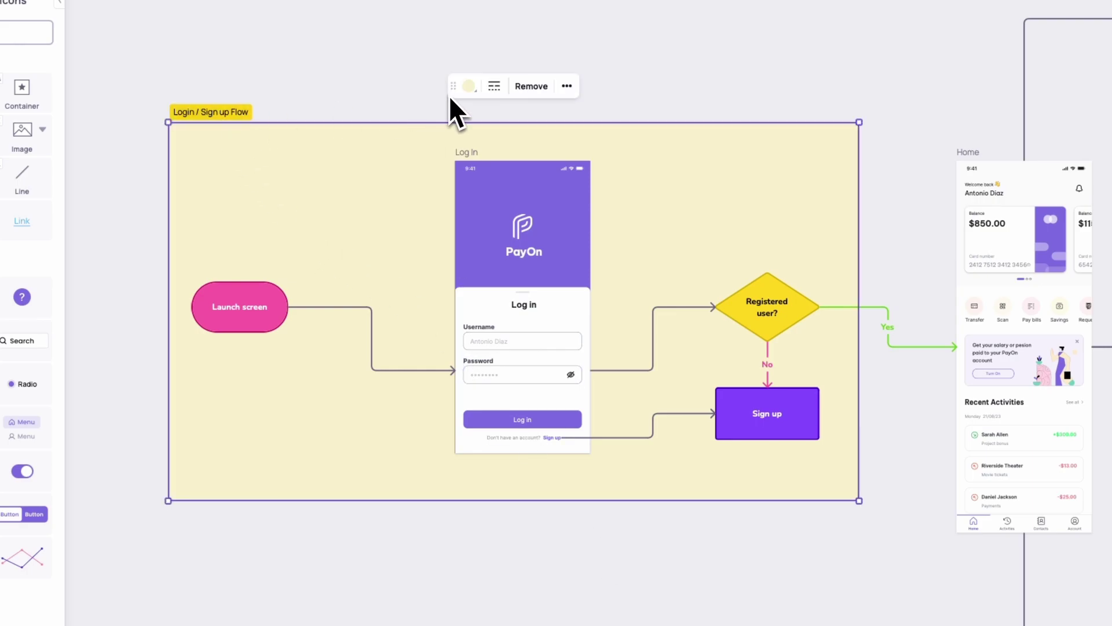
Change the "Login / Sign up Flow" section's colour to light green.
left_click(469, 85)
left_click(423, 156)
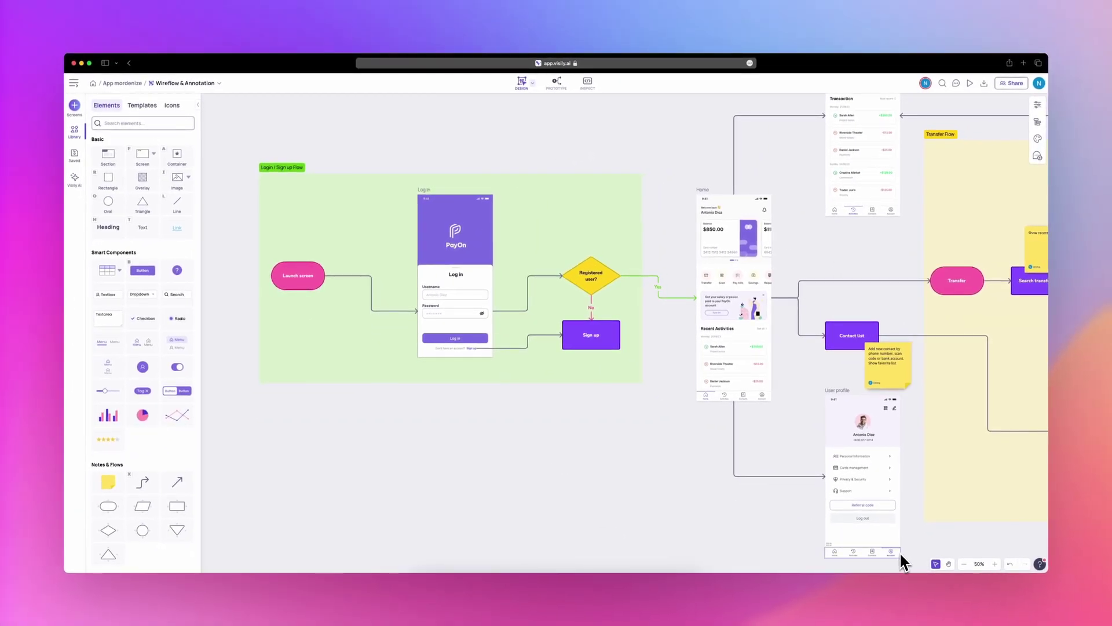
left_click(963, 565)
left_click_drag(763, 483, 675, 478)
scroll(661, 462, "up", 1)
scroll(662, 462, "up", 2)
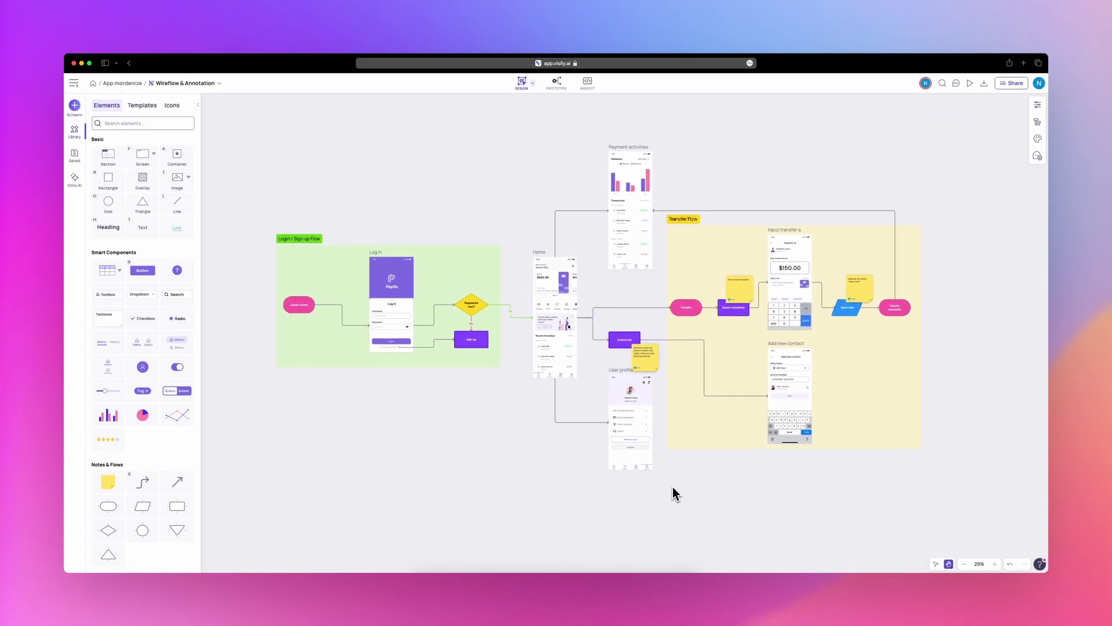